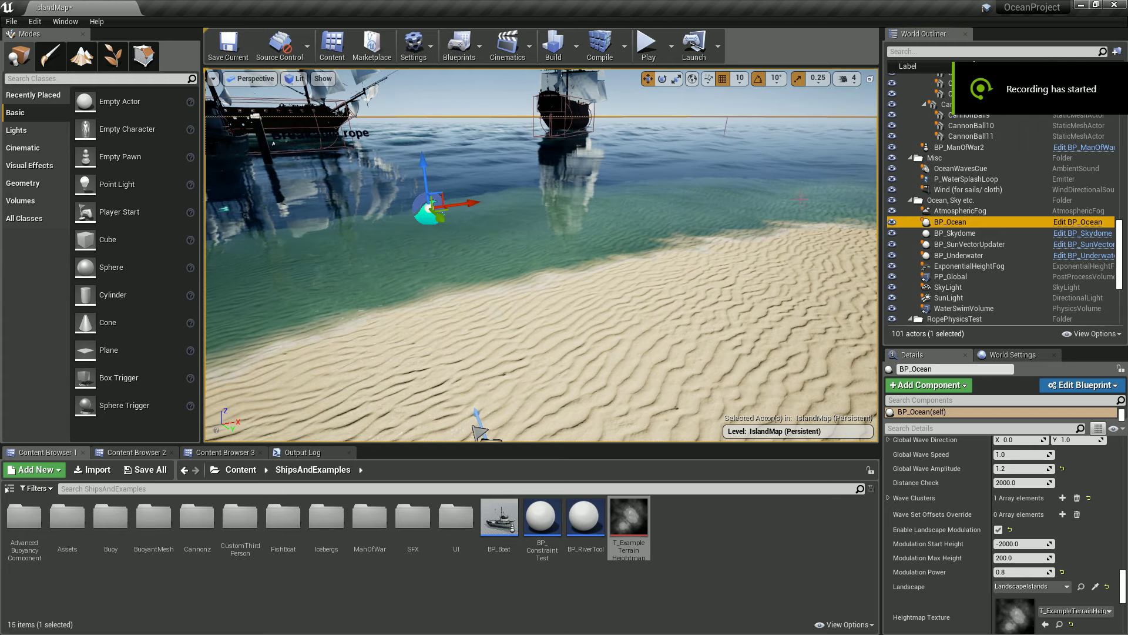
- Look over the general settings of BP_Ocean and the weather settings of BP_Skydome
key("Down")
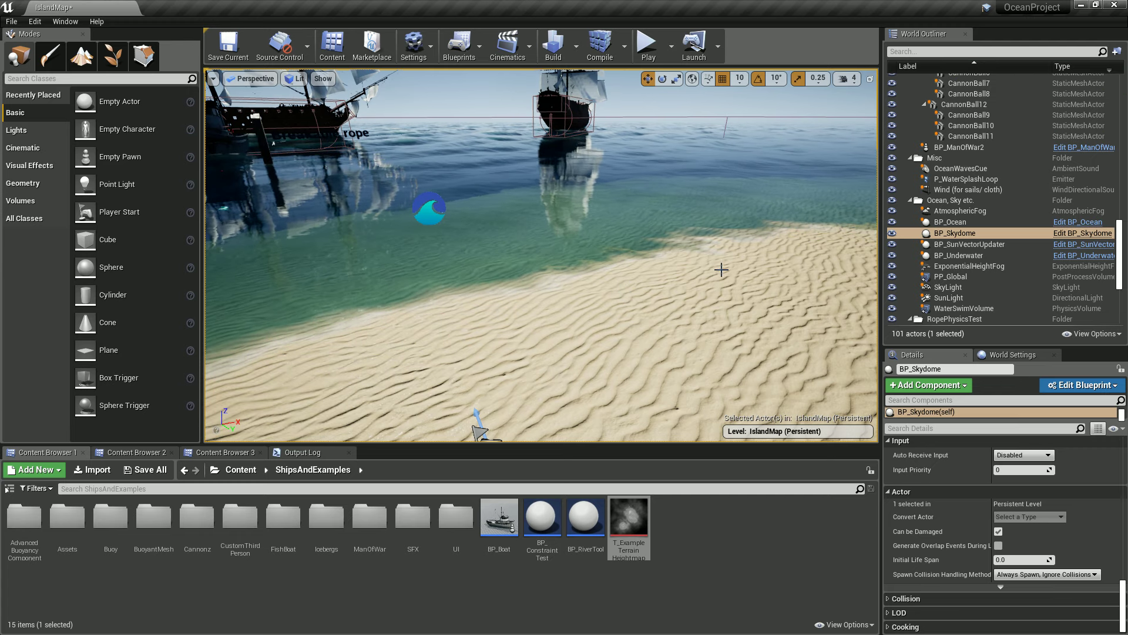
left_click(952, 221)
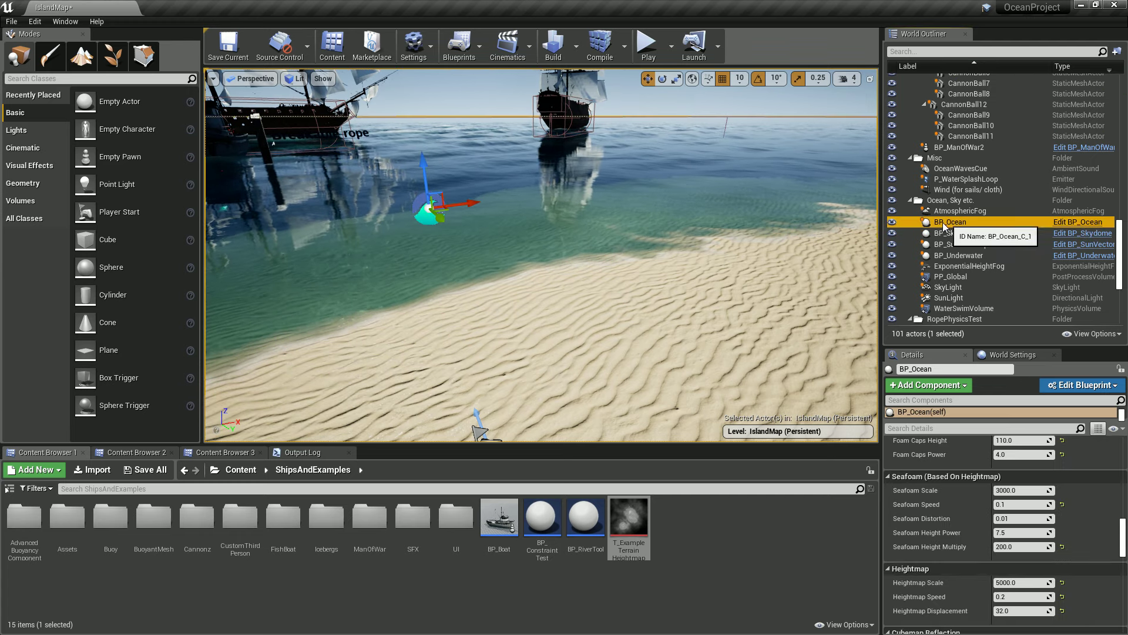
left_click_drag(1126, 544, 1116, 458)
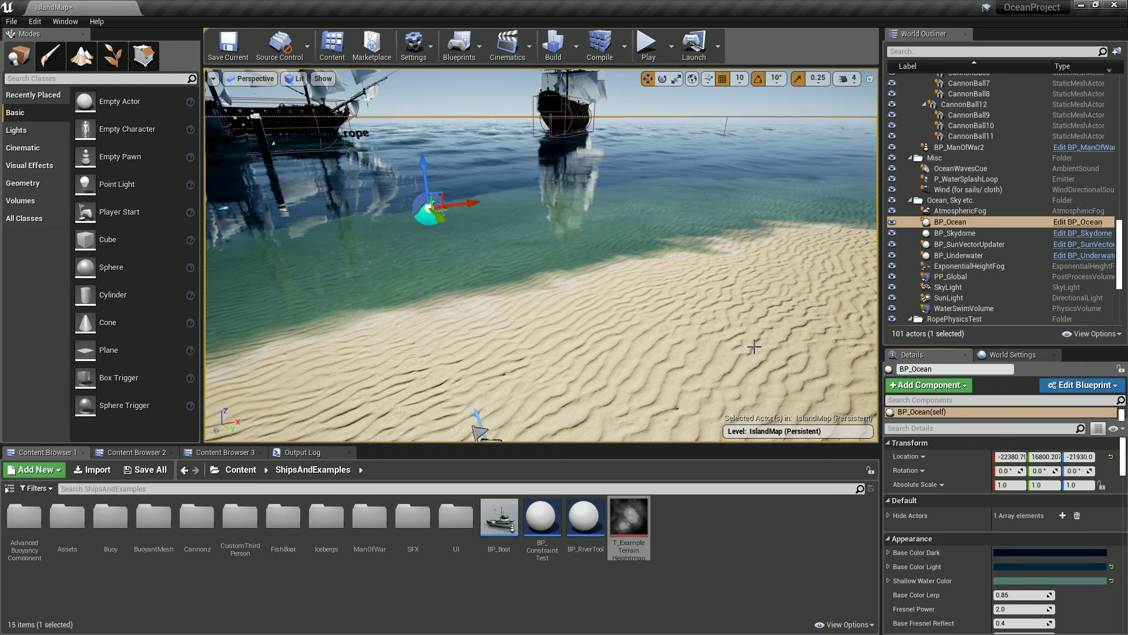
left_click(486, 99)
right_click_drag(632, 104, 661, 92)
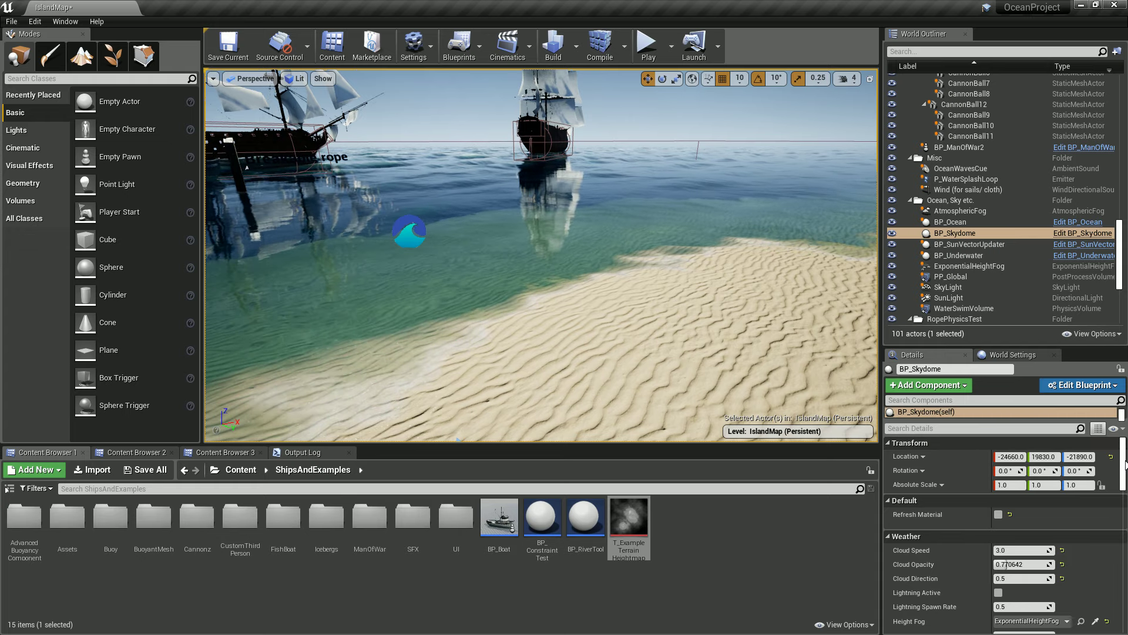
scroll(1116, 470, "down", 4)
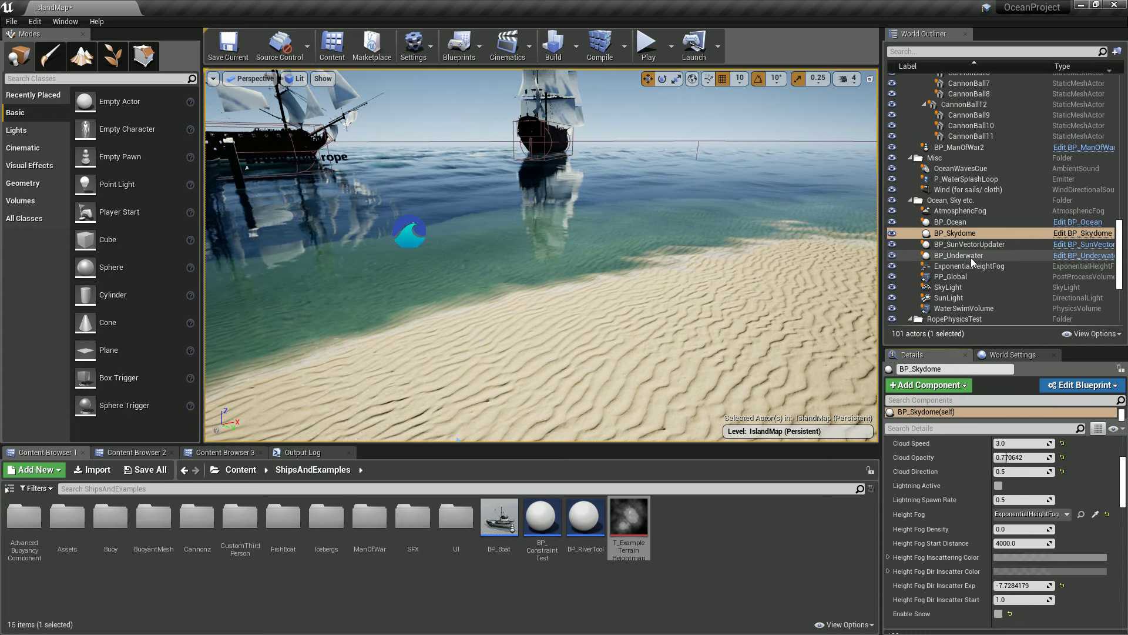
- Examine BP_Ocean's landscape modulation settings, including the assigned landscape and heightmap texture
left_click(956, 223)
left_click_drag(1123, 481, 1124, 599)
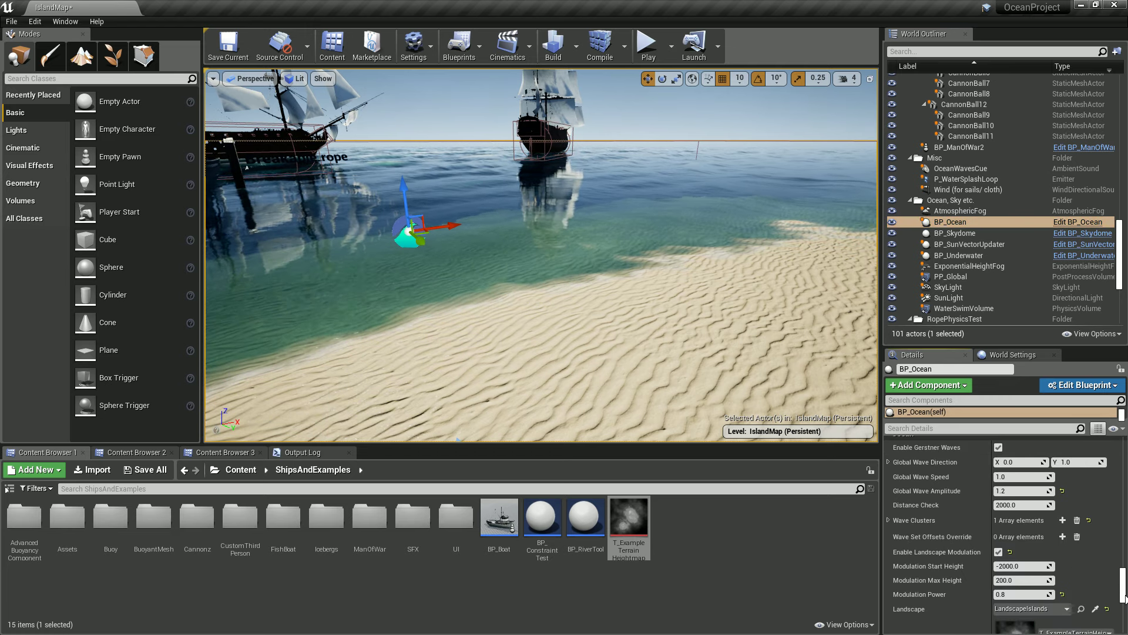
scroll(1016, 596, "down", 1)
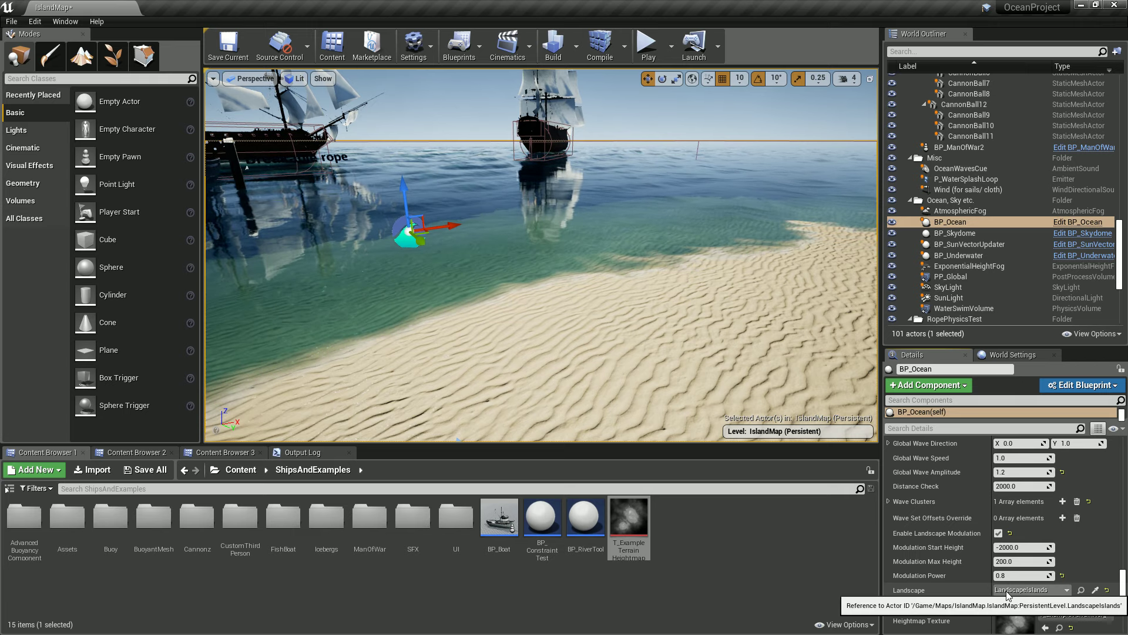
scroll(993, 597, "down", 1)
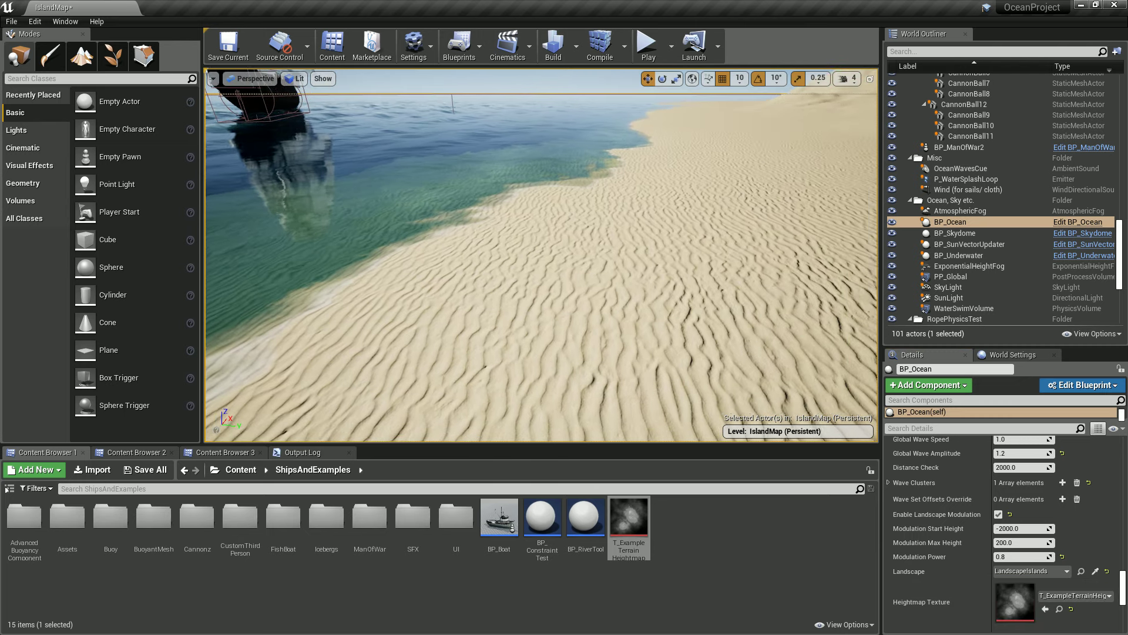
- Enter Landscape sculpting mode and view the export and import actions for the Heightmap target layer
right_click_drag(699, 260, 732, 253)
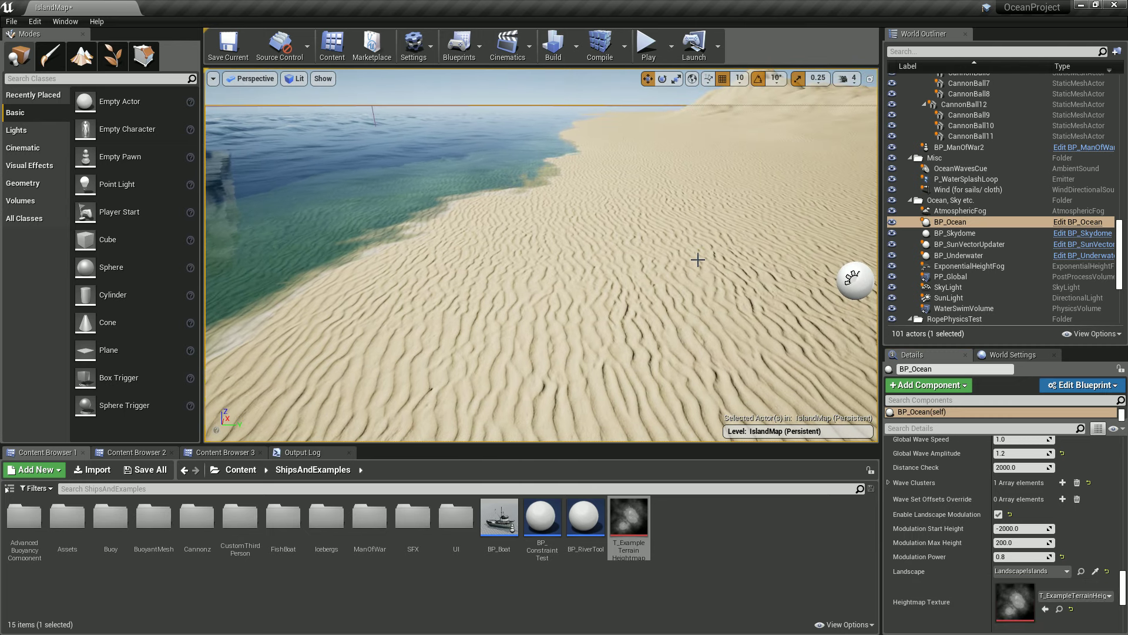
left_click(81, 57)
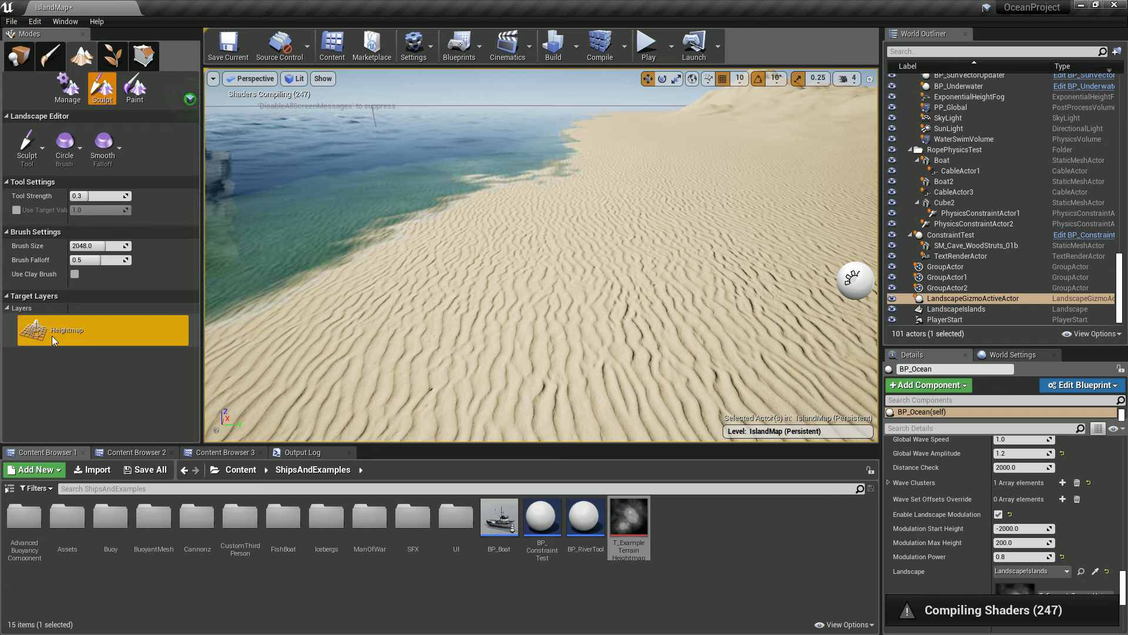
left_click(68, 88)
left_click(102, 88)
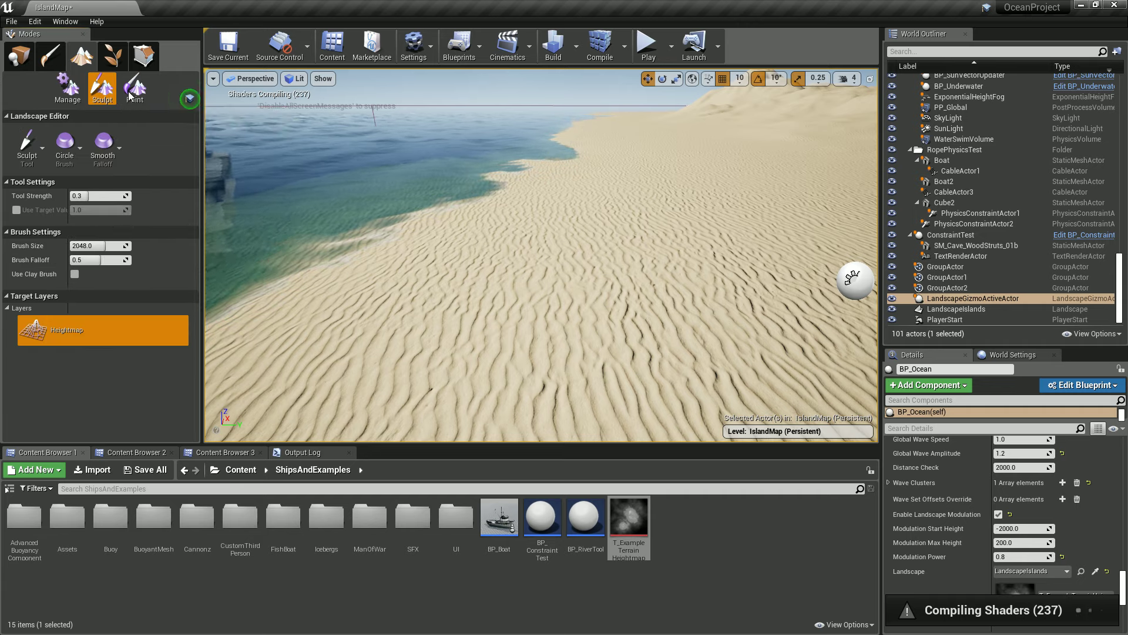
left_click(133, 91)
left_click(101, 94)
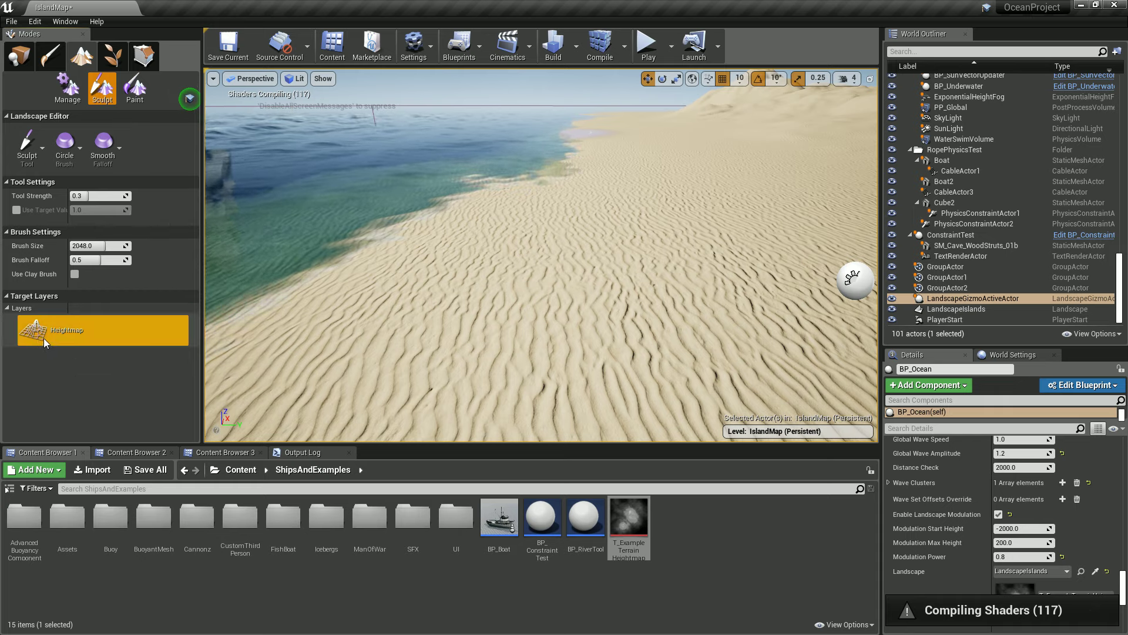
right_click(66, 334)
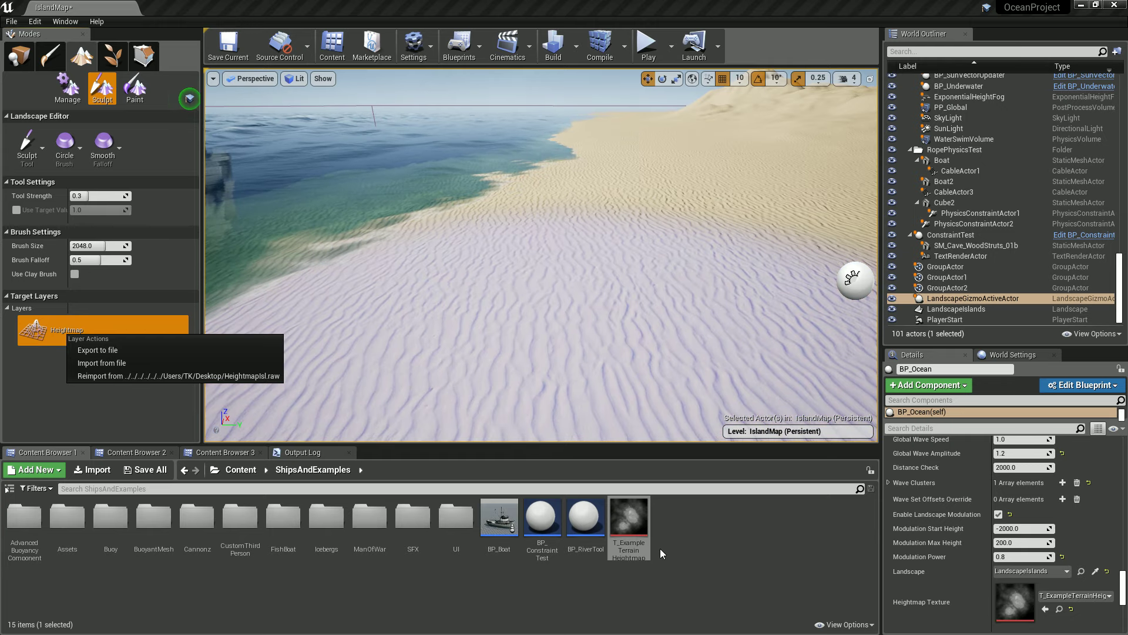
left_click(700, 556)
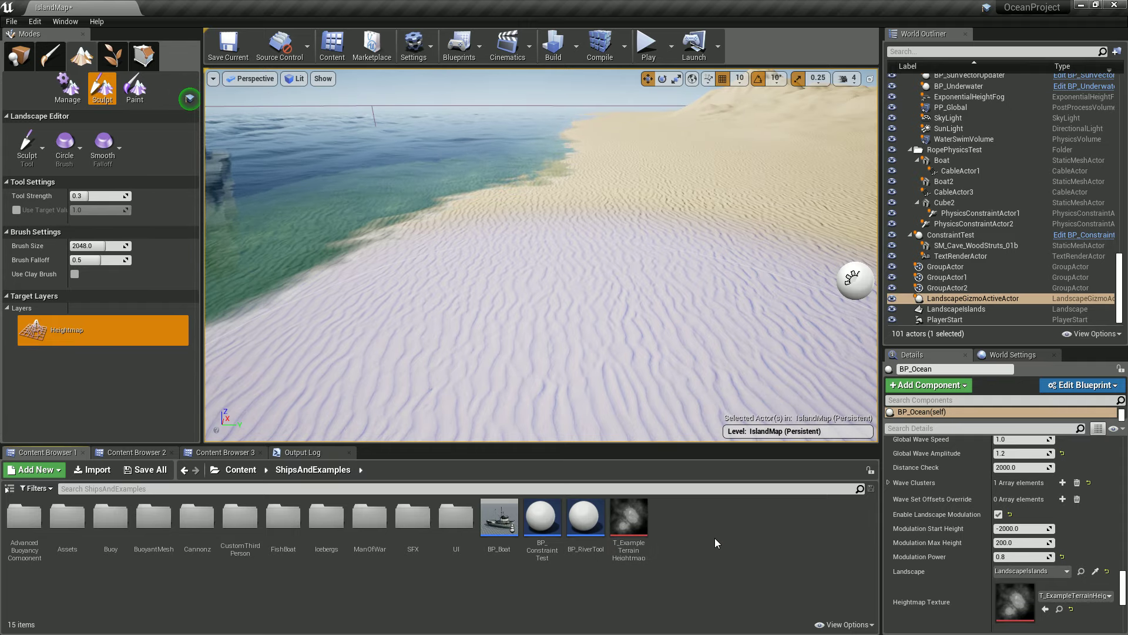
- Open the T_ExampleTerrainHeightmap texture, review its compression, mipmap, filter and streaming settings, and close it
double_click(627, 518)
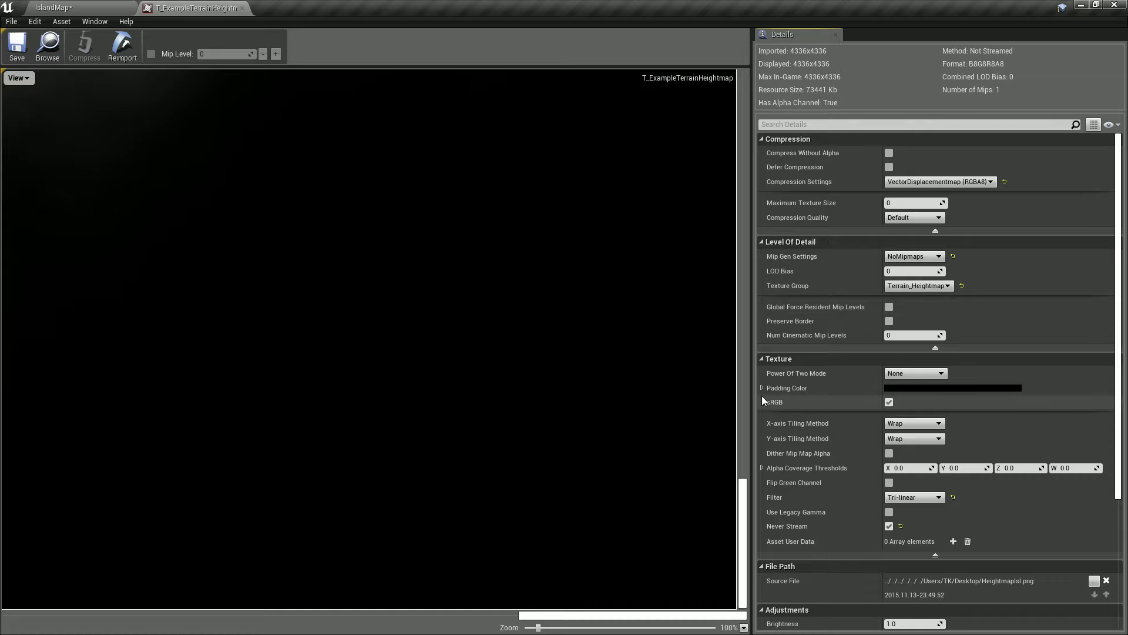
scroll(941, 400, "down", 1)
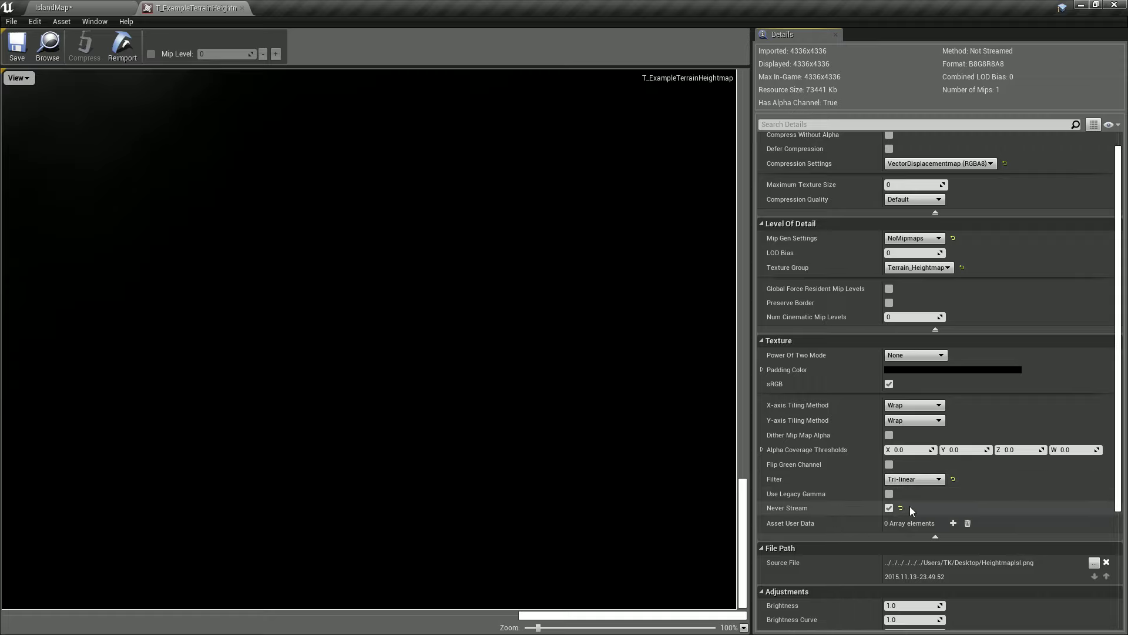
scroll(911, 503, "down", 4)
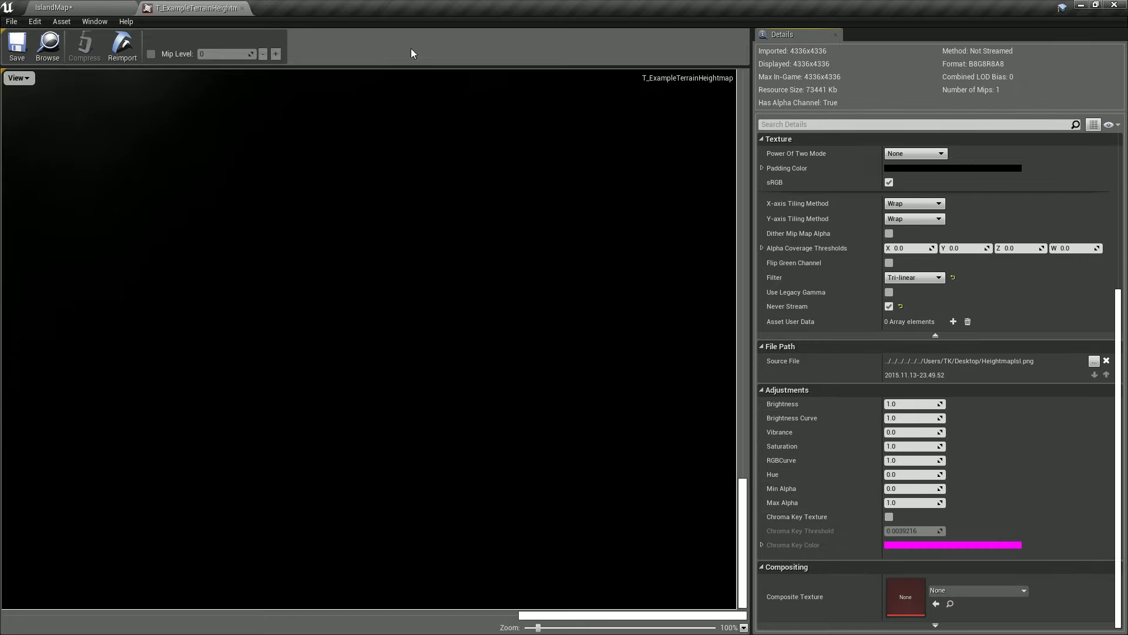
left_click(243, 7)
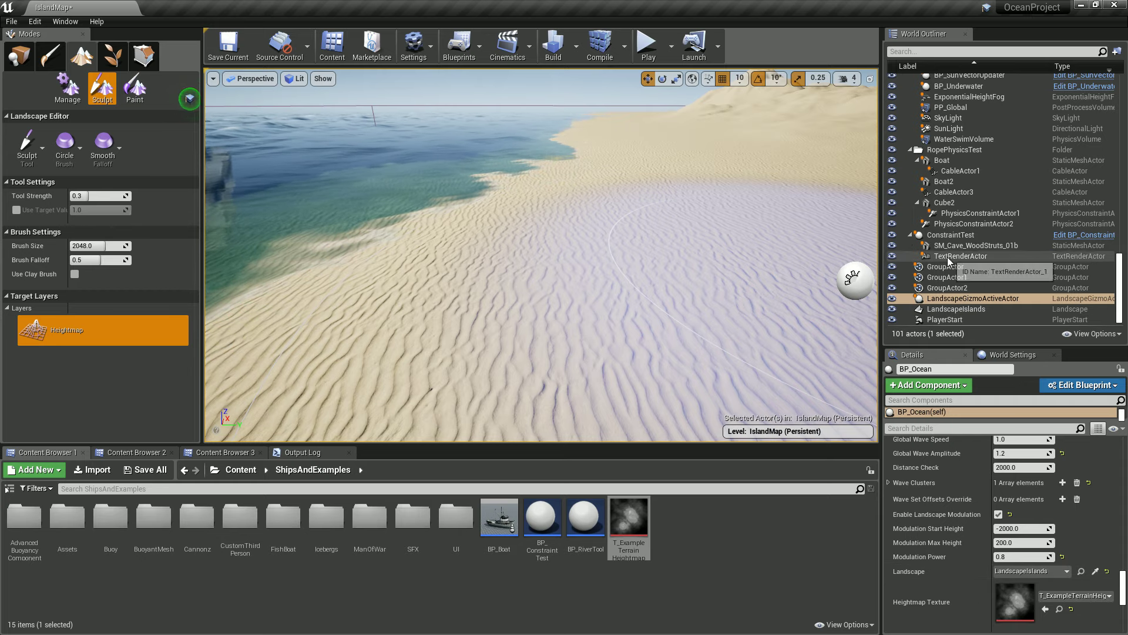
- Select the LandscapeIslands actor, inspect its transform values, and return to Place mode
left_click(965, 309)
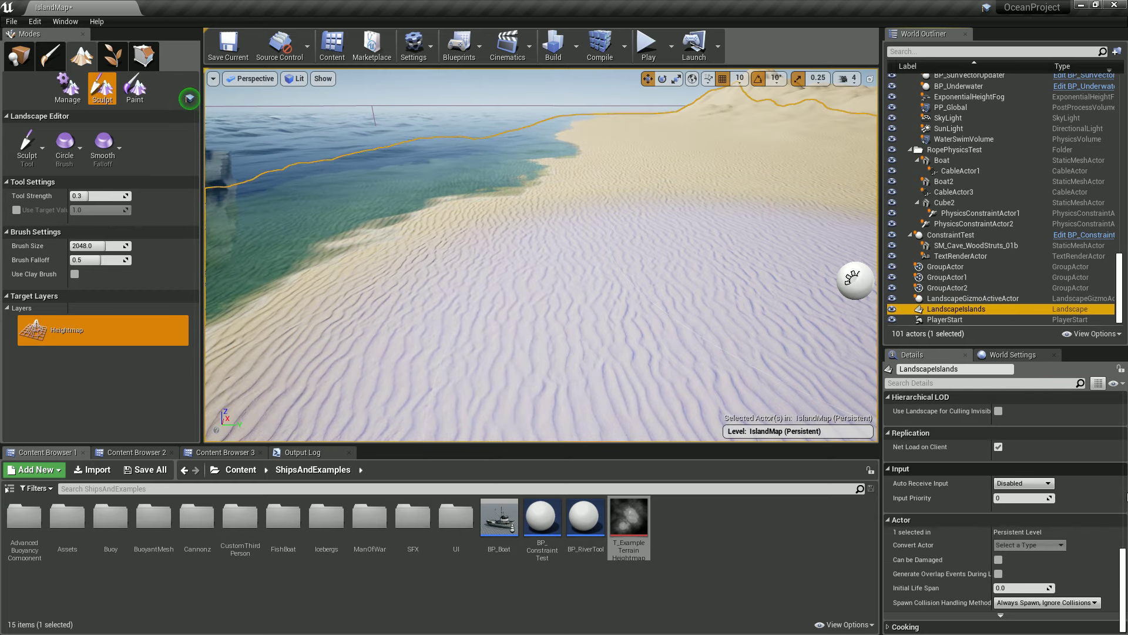
left_click_drag(1123, 570, 1122, 402)
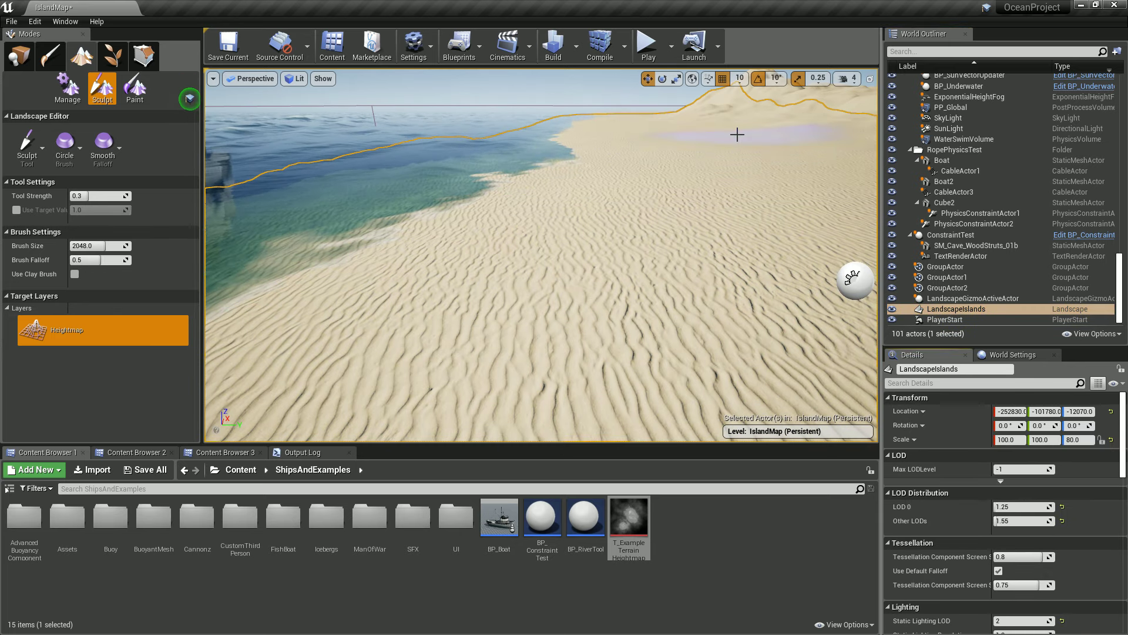
key("shift+1")
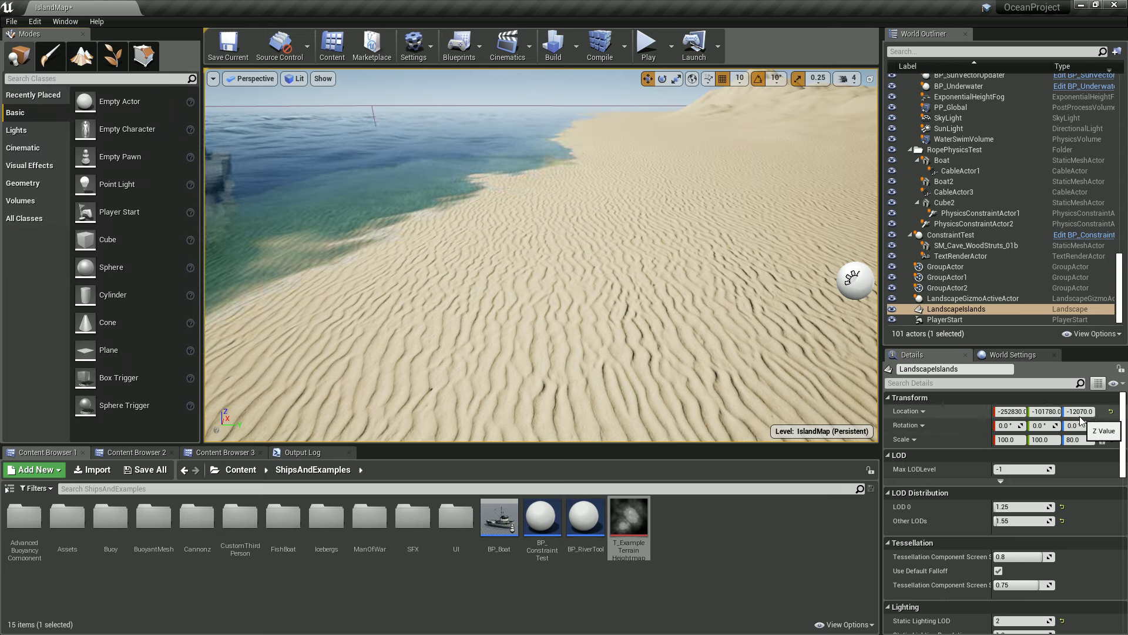
- Select BP_Ocean again and review its landscape modulation heights, power, landscape and heightmap texture
scroll(982, 139, "up", 3)
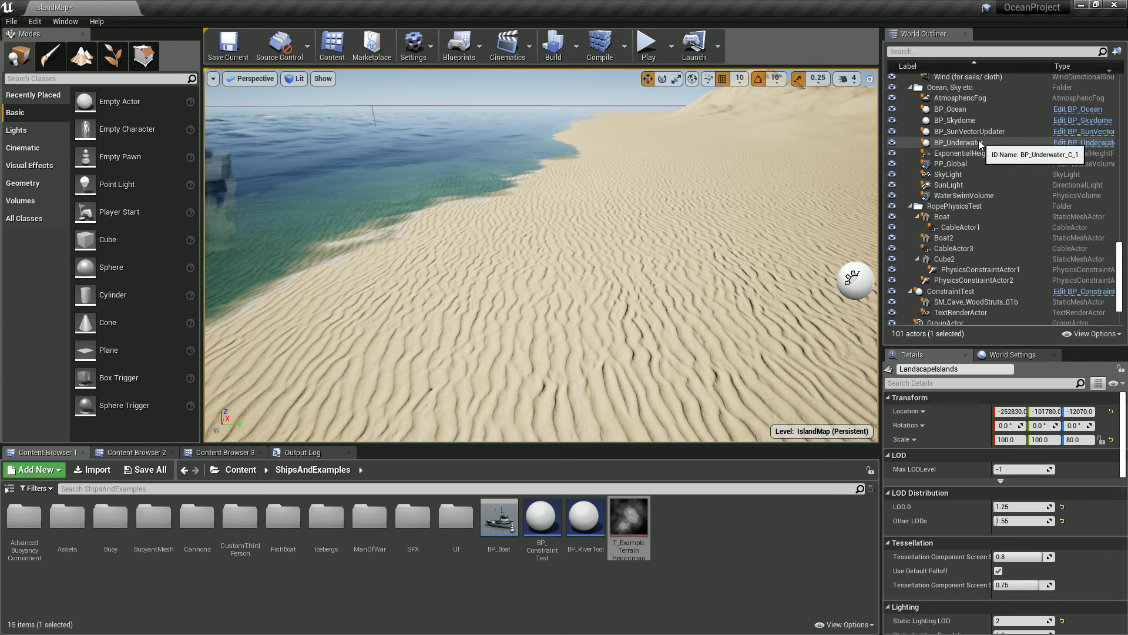
left_click(962, 109)
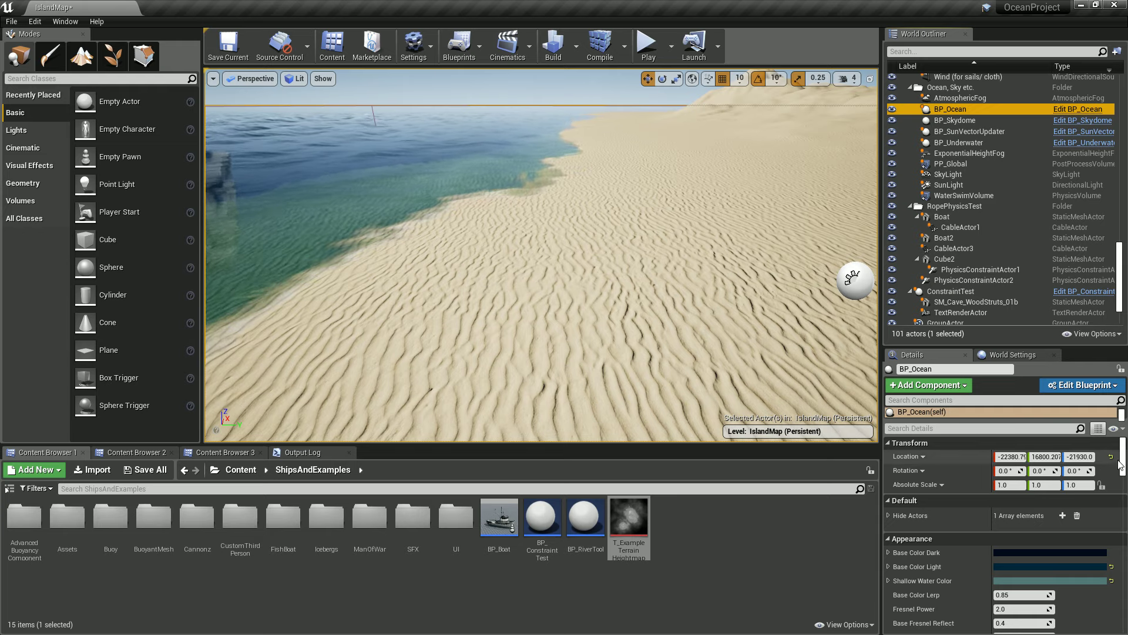
left_click_drag(1122, 457, 1127, 602)
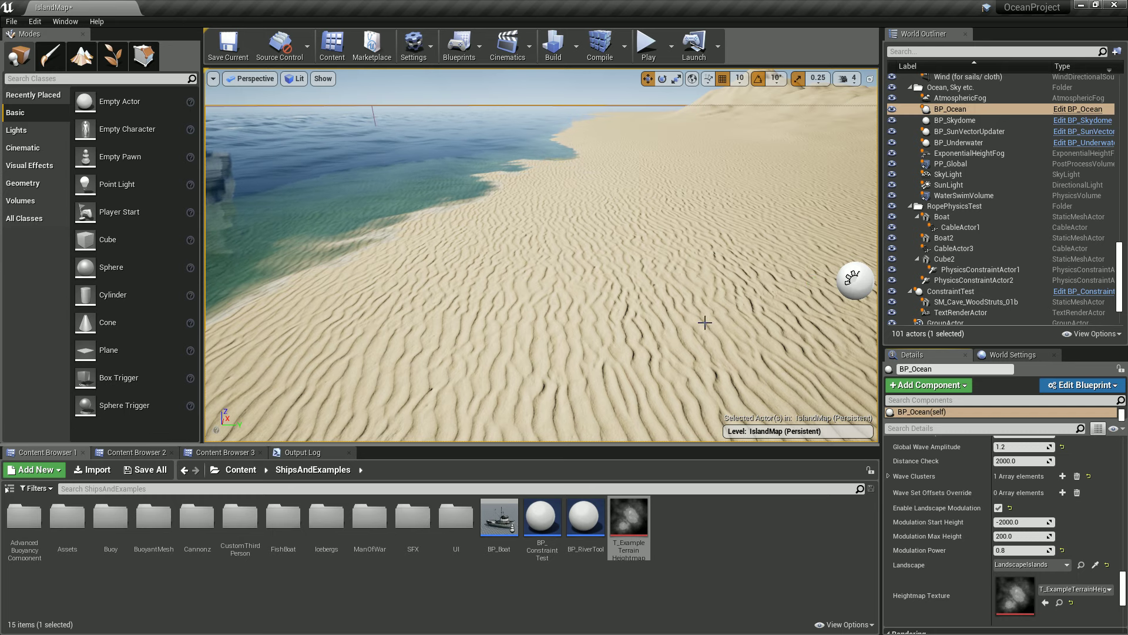
- Try Modulation Start Height values of 0 and -500 on BP_Ocean while viewing the shoreline
right_click_drag(705, 323, 594, 318)
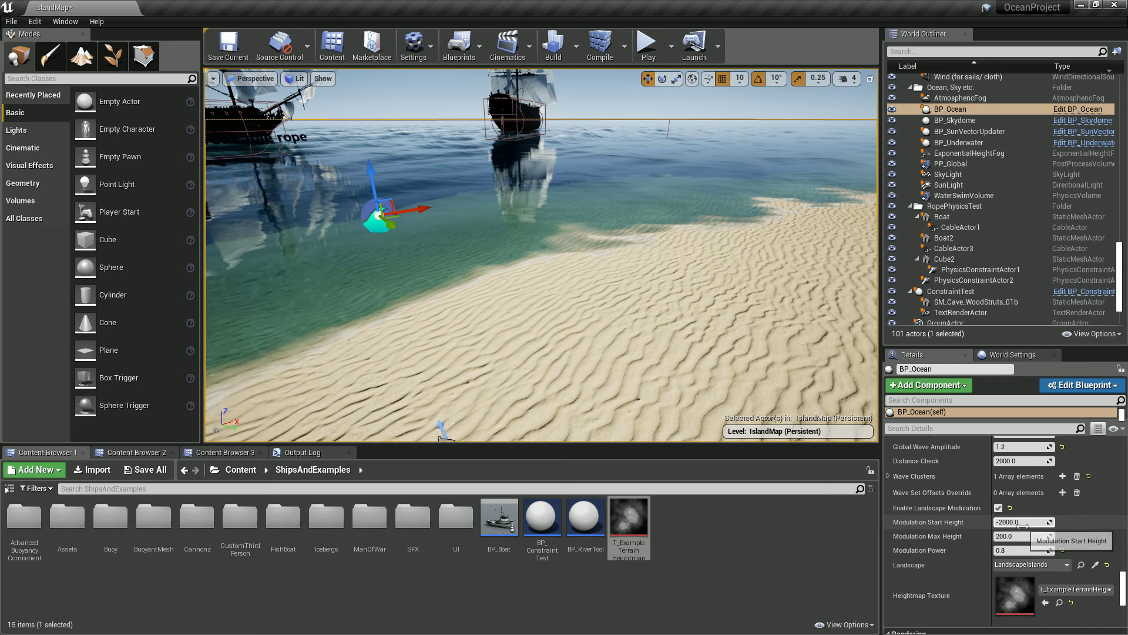
right_click_drag(623, 285, 584, 278)
right_click_drag(541, 190, 578, 192)
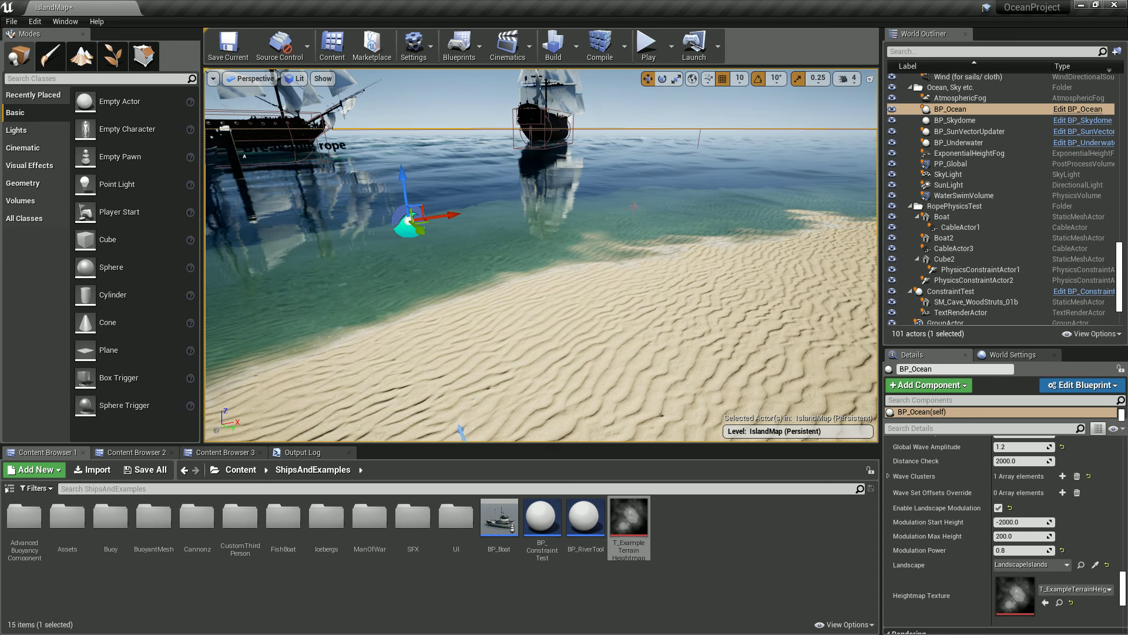
left_click(1044, 526)
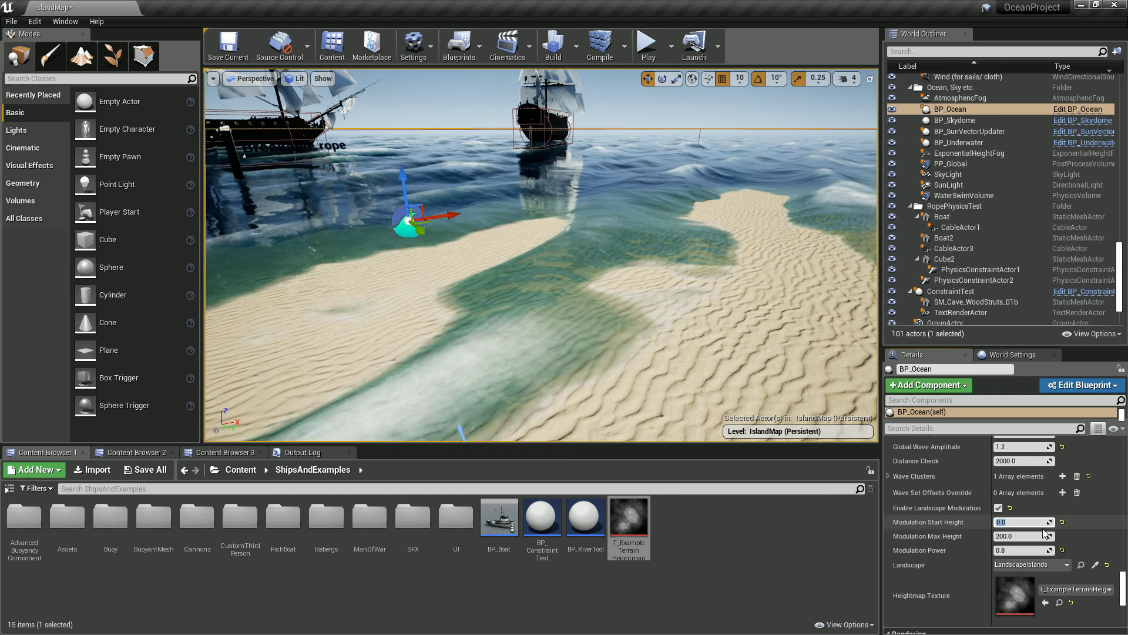
type("-5")
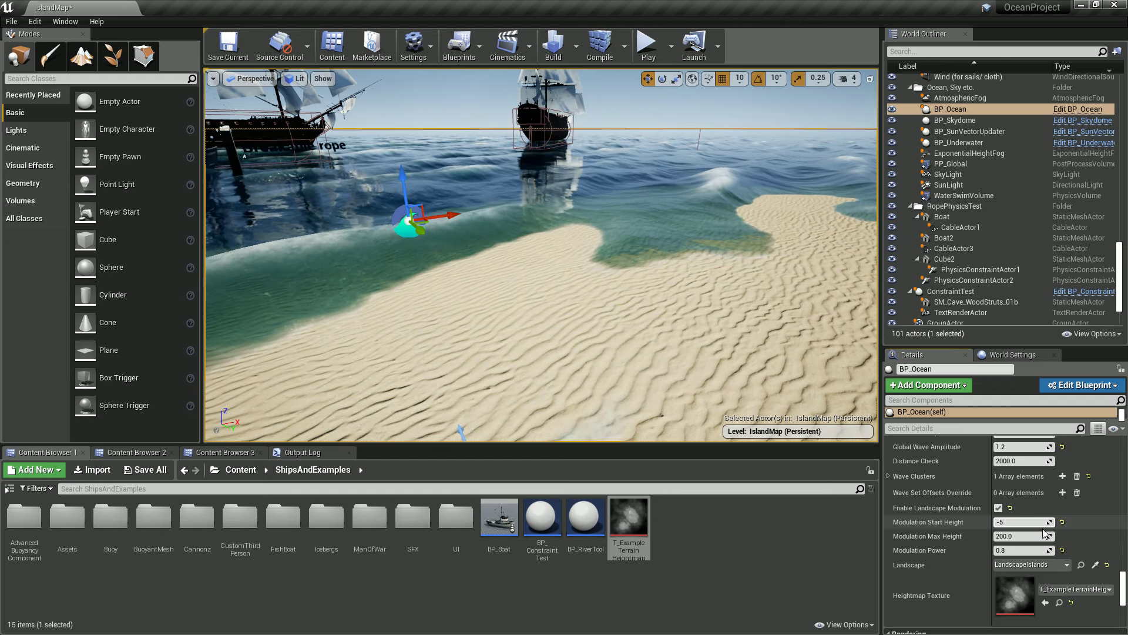
type("00")
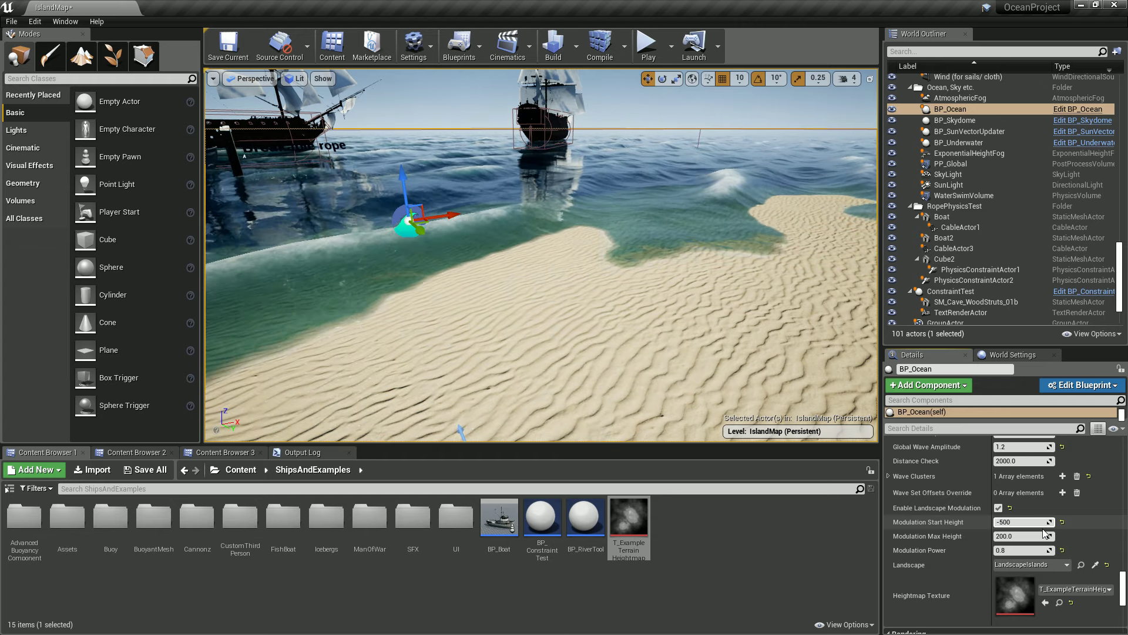
- Set BP_Ocean's Modulation Start Height to -1000
left_click(1021, 522)
type("-1000")
key("Return")
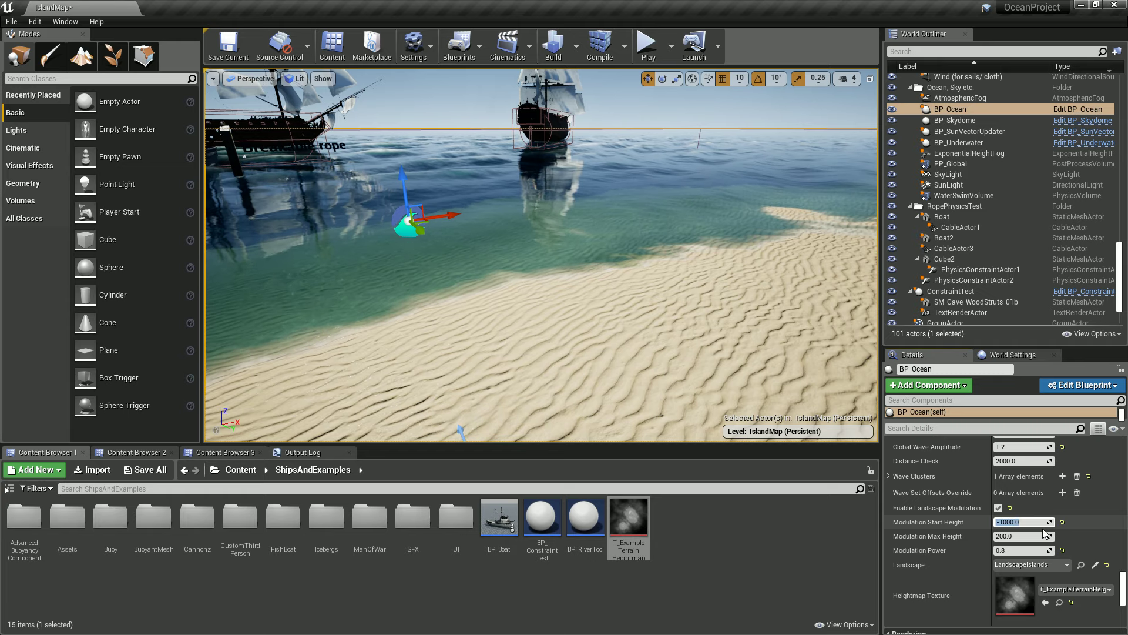
- Check the waves along the shoreline and set BP_Ocean's Modulation Start Height to -1500
right_click_drag(758, 217, 546, 219)
right_click_drag(266, 257, 266, 257)
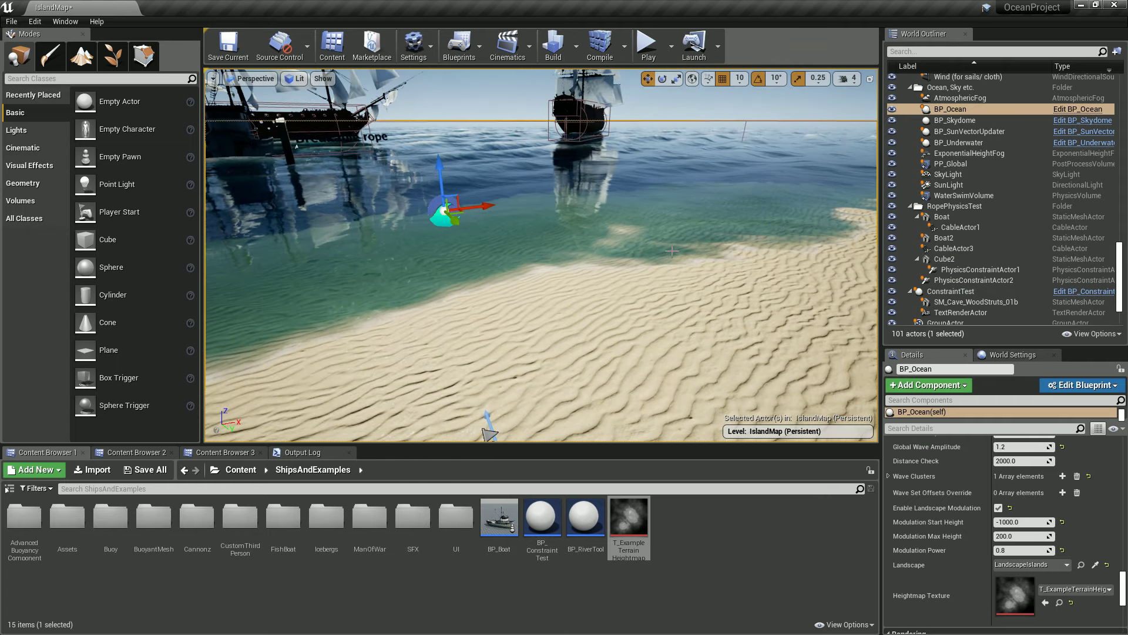
left_click(1039, 522)
type("-1500")
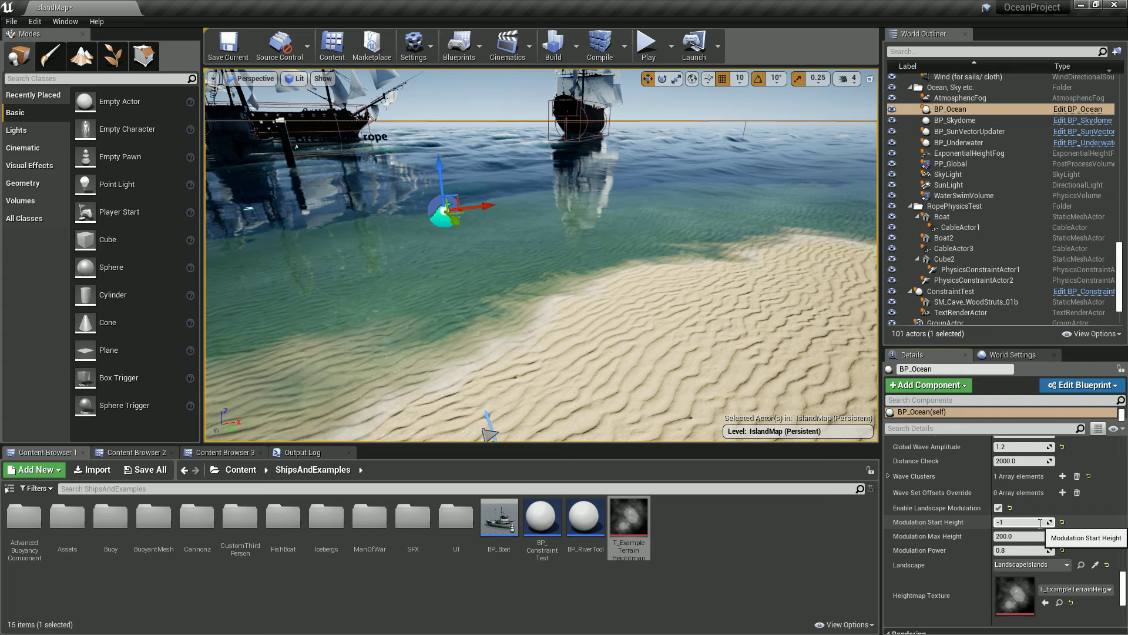
key("Return")
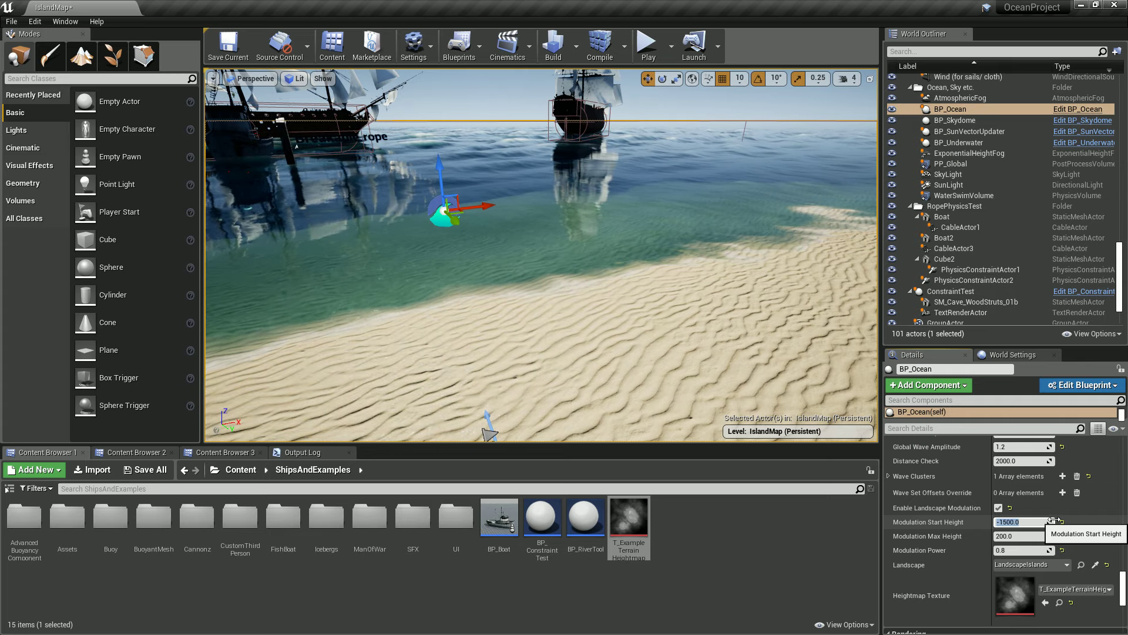
- Set BP_Ocean's Modulation Start Height to -2000 and check the waves along the shoreline
right_click_drag(700, 320, 700, 319)
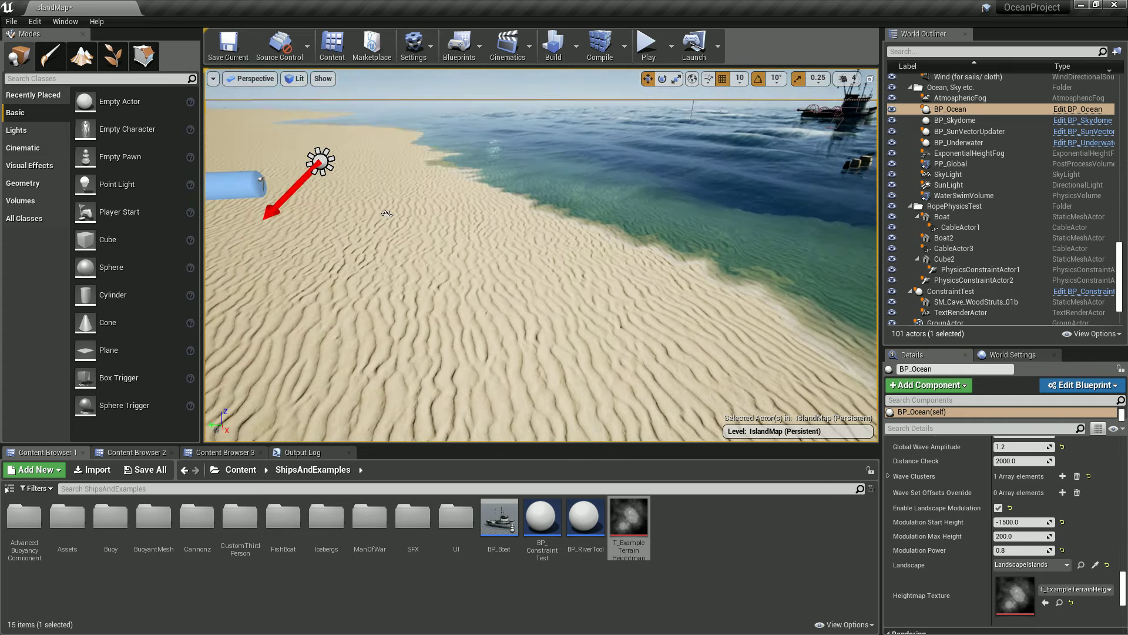
right_click_drag(386, 213, 386, 213)
left_click(1022, 521)
type("-200")
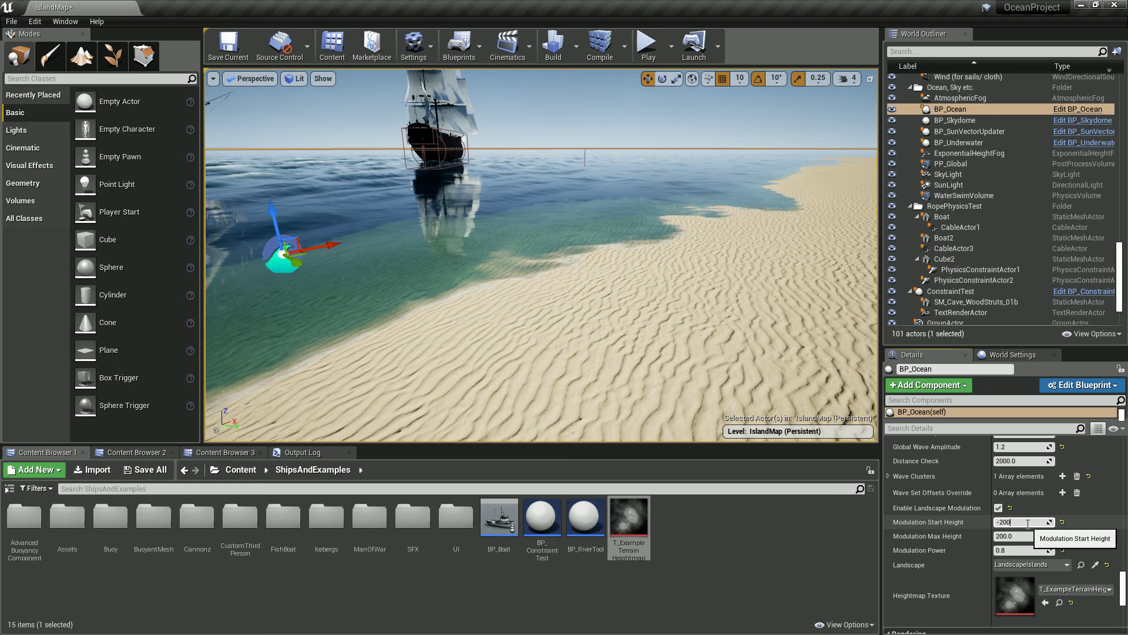
key("Return")
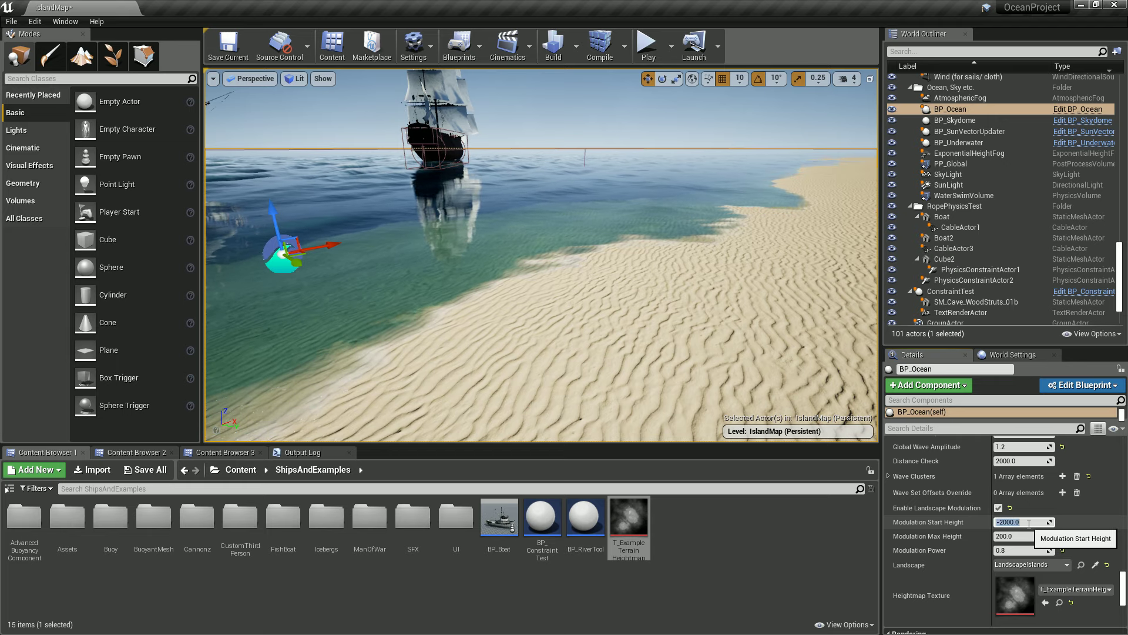
right_click_drag(651, 157, 652, 157)
right_click_drag(672, 251, 673, 251)
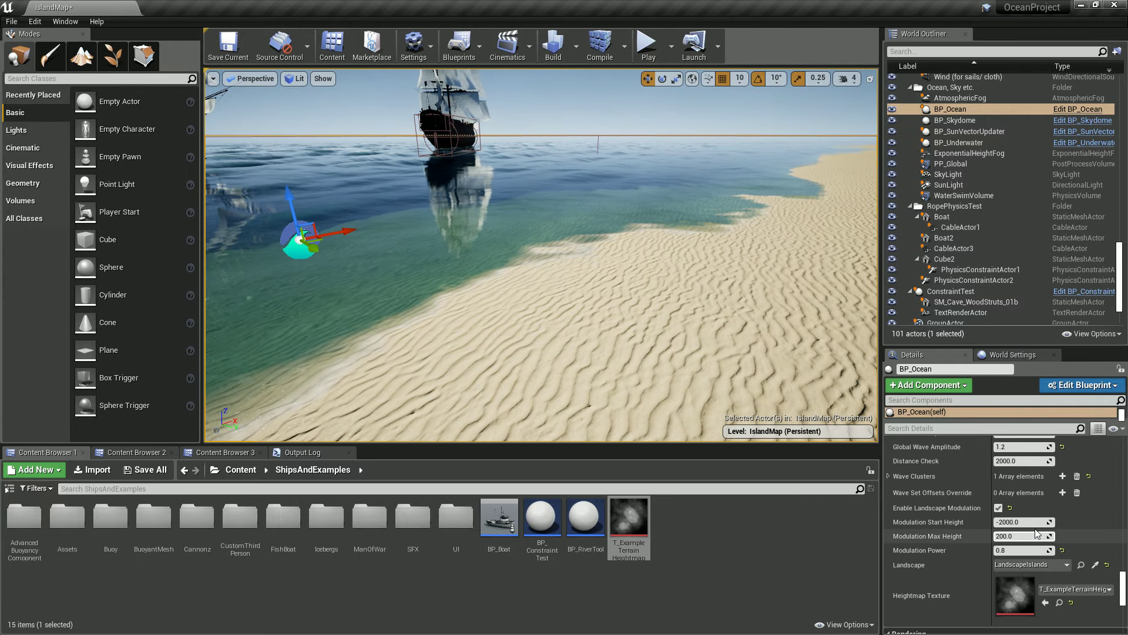
- Try Modulation Max Height values of 1000 and 2000 on BP_Ocean and reset it to the default 200
left_click(1015, 535)
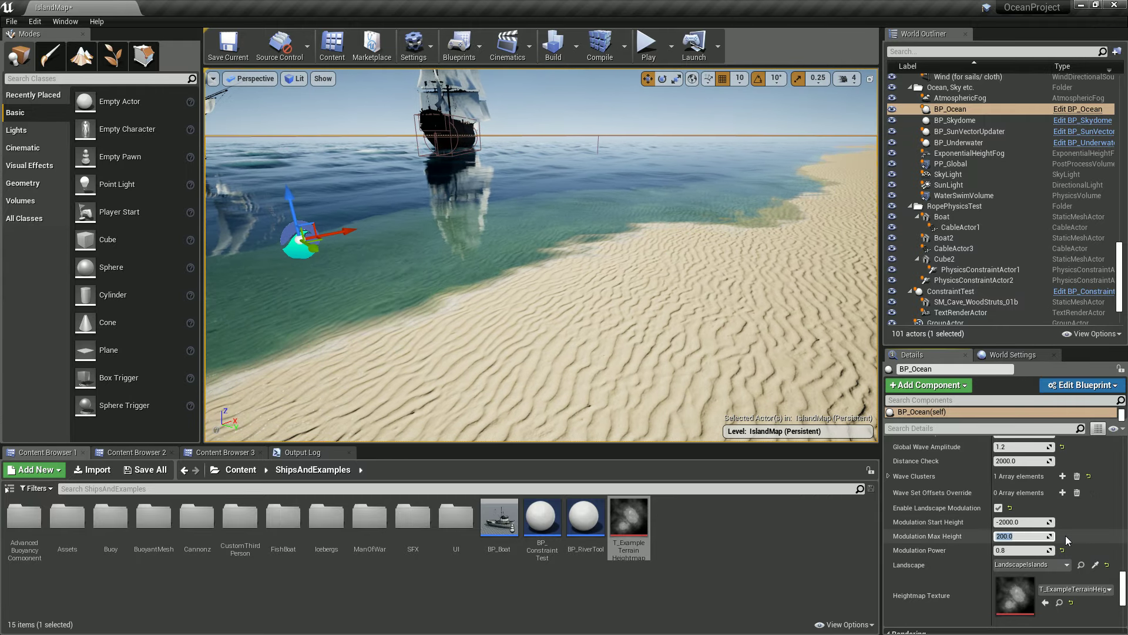
type("1000")
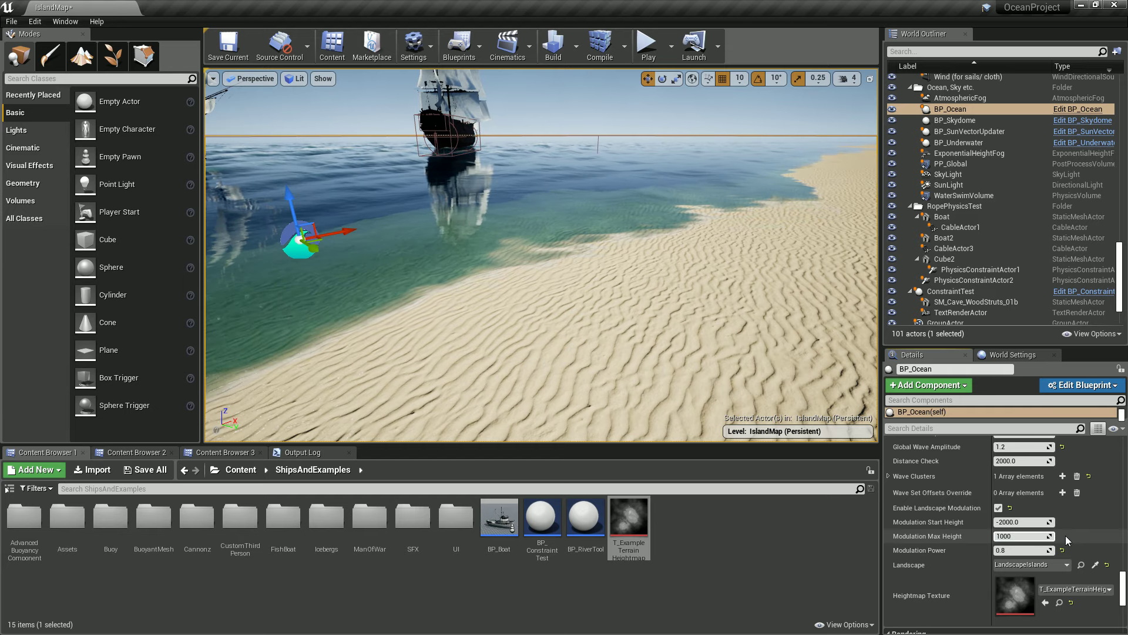
key("Return")
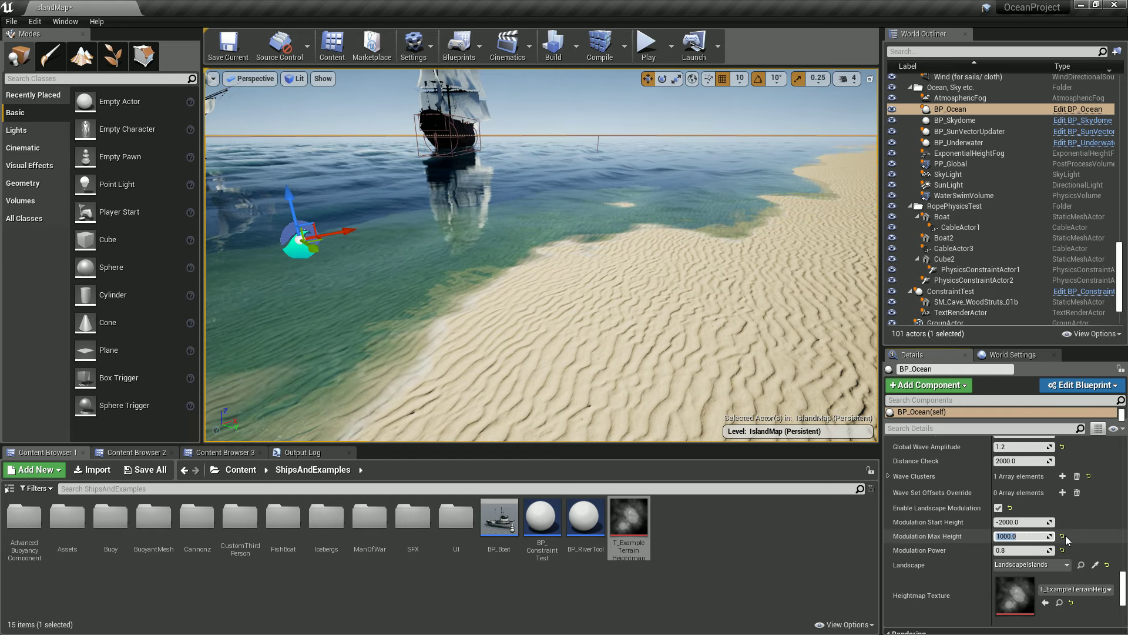
type("2000")
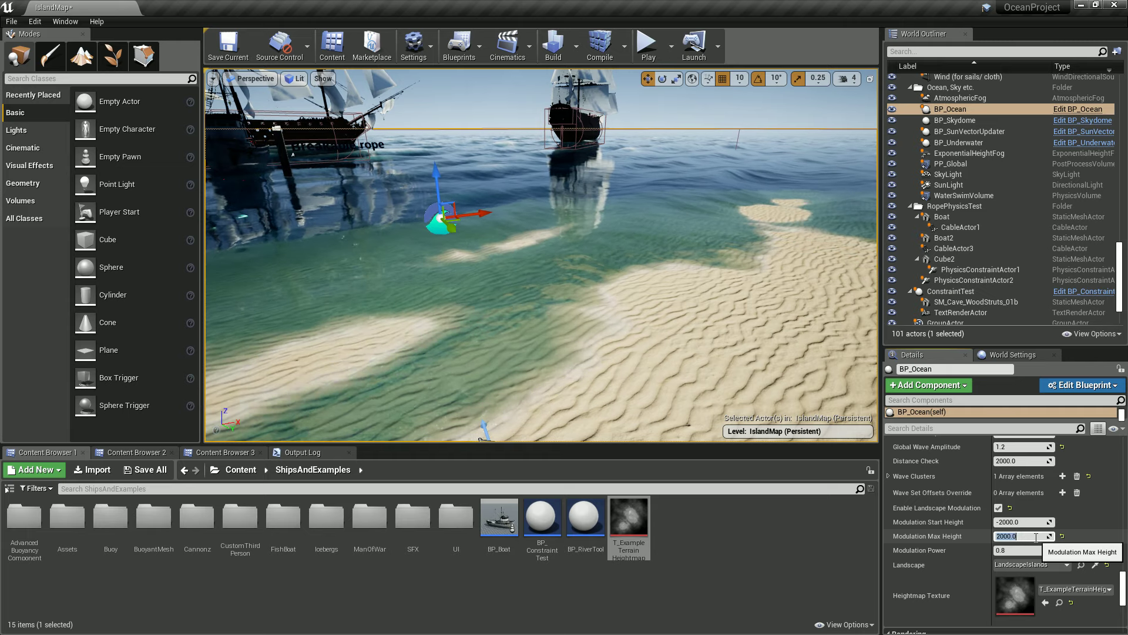
key("Return")
right_click_drag(638, 193, 735, 197)
left_click(1062, 536)
- Try Modulation Power values of 1, 3 and 5 on BP_Ocean while viewing the shoreline
right_click_drag(588, 288, 320, 285)
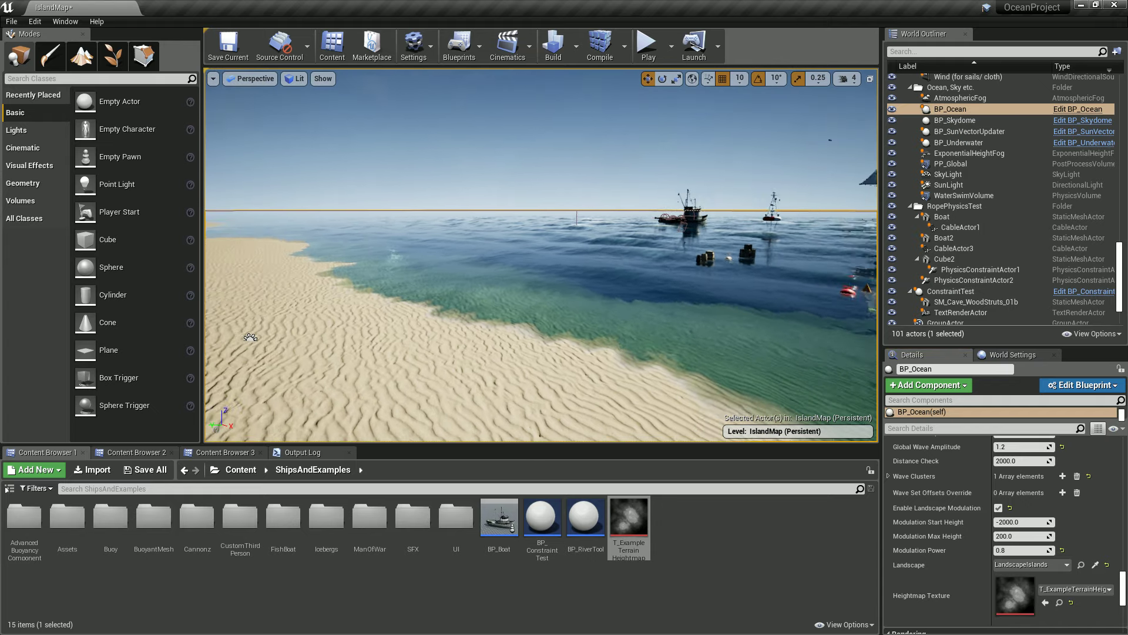
right_click_drag(251, 337, 488, 350)
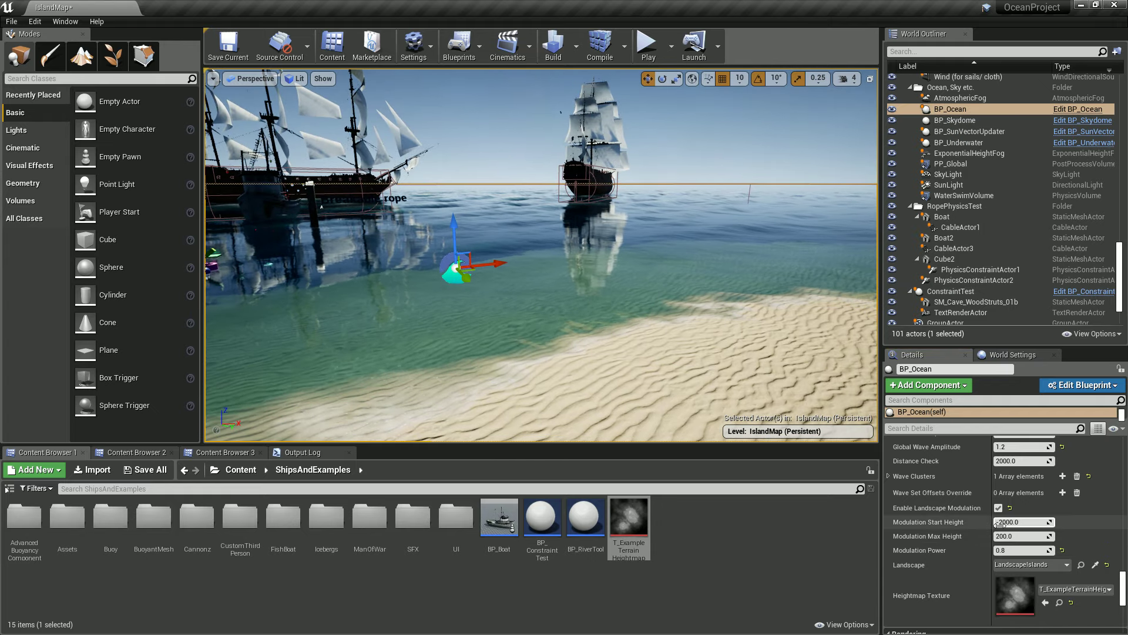
left_click(1026, 553)
type("1")
key("Return")
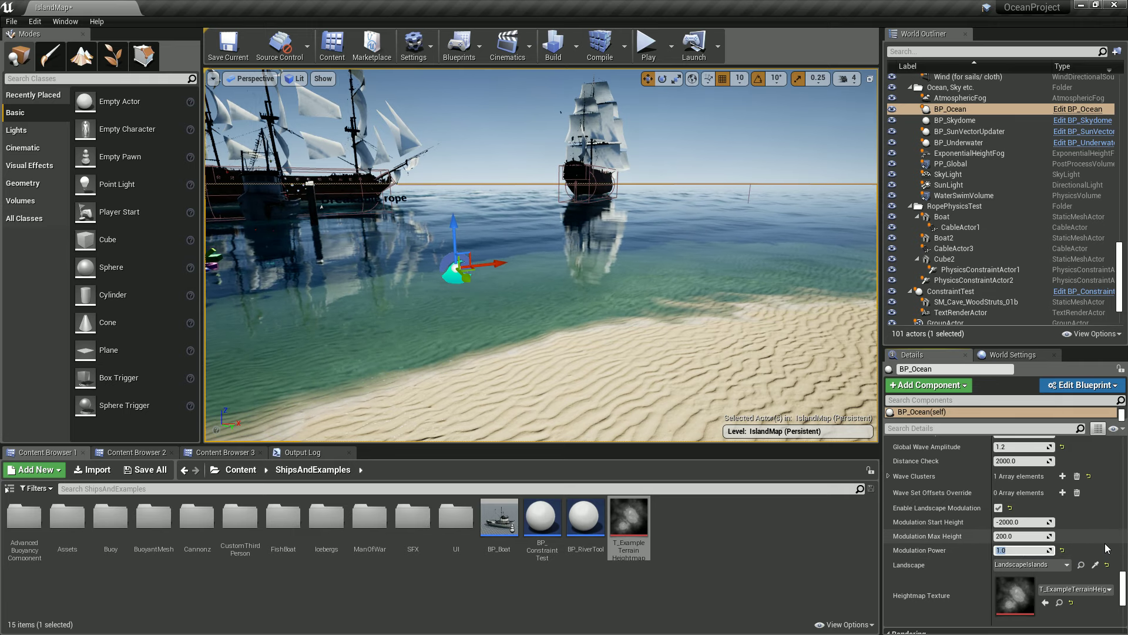
type("3")
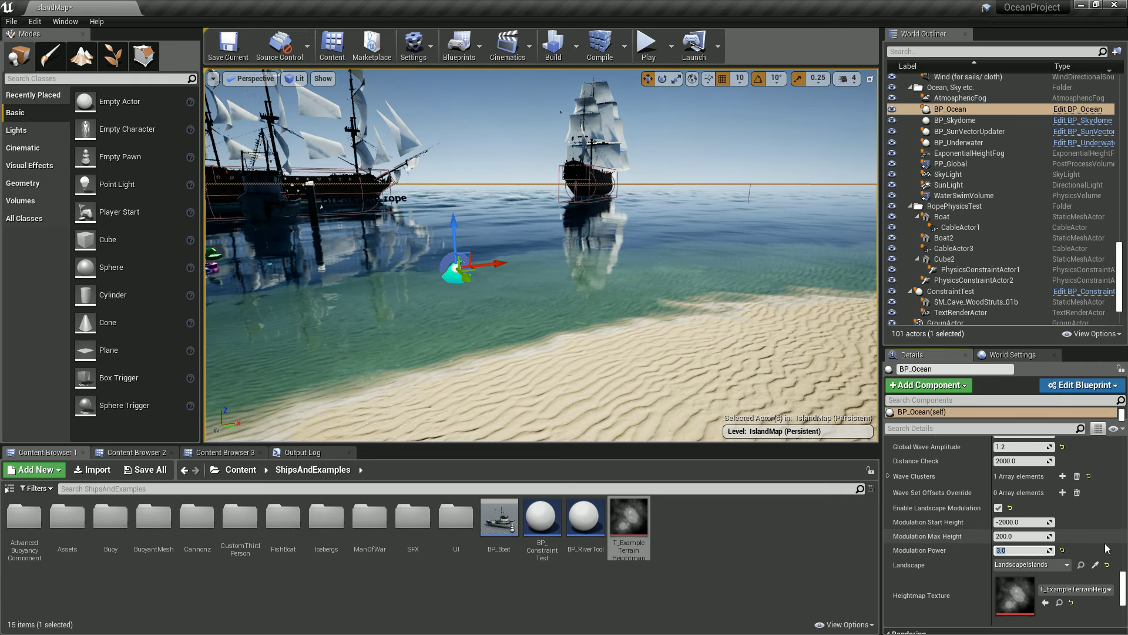
type("5")
key("Return")
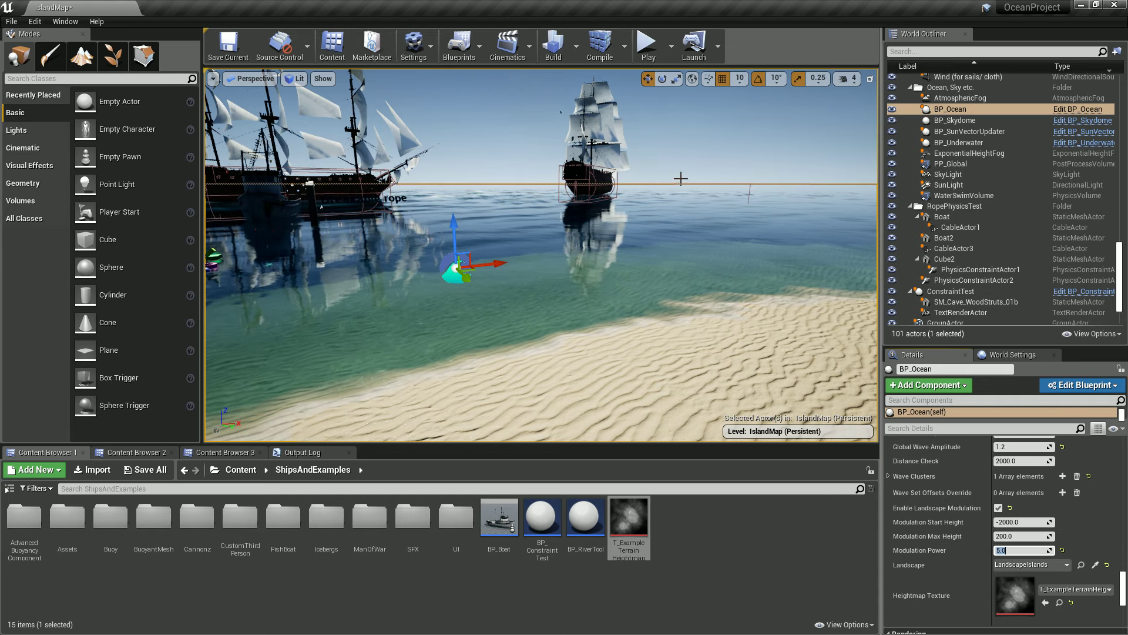
- Try lower Modulation Power values of 1 and 0.1 on BP_Ocean from a view along the beach
right_click_drag(682, 179, 768, 190)
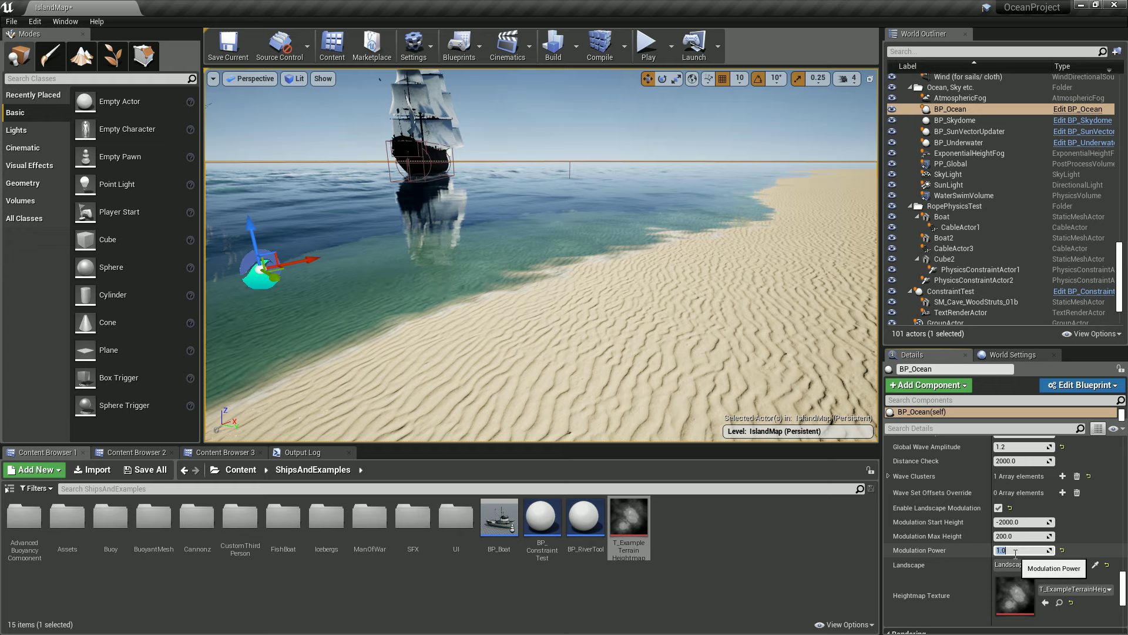
type("0.1")
key("Return")
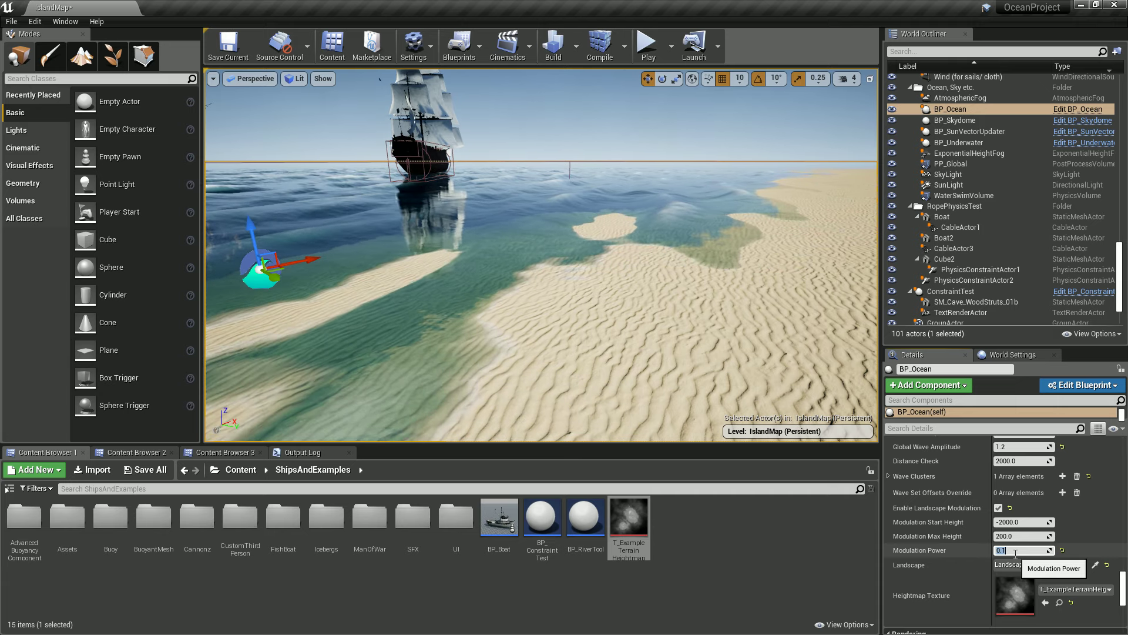
- Set BP_Ocean's Modulation Power to 0.8 and check the water near the beach and ships
type("0.8")
key("Return")
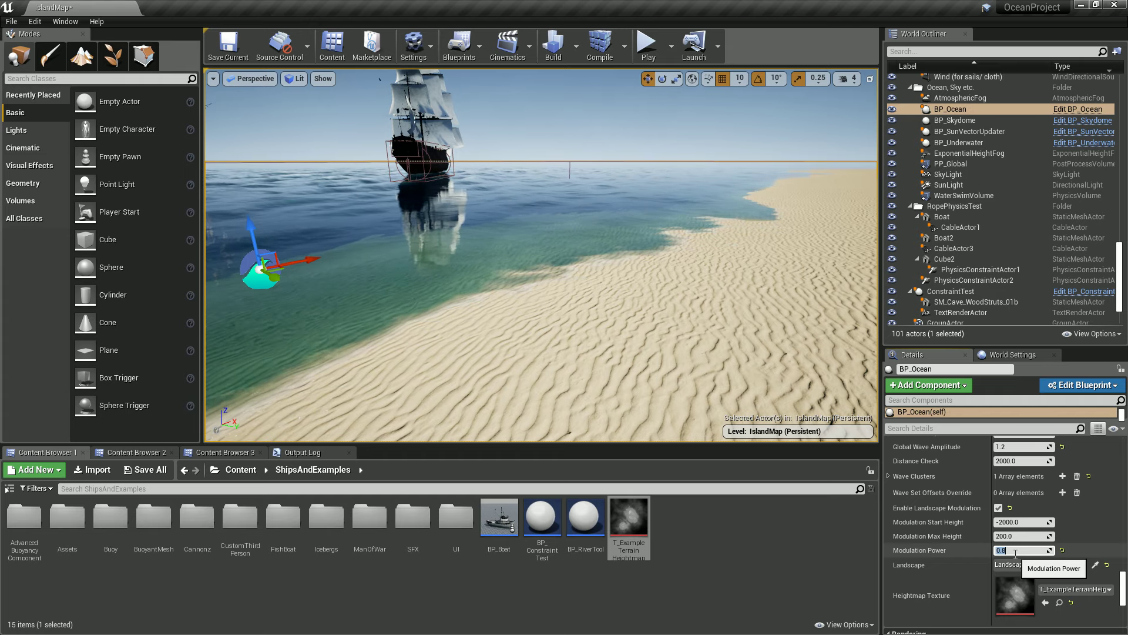
right_click_drag(703, 259, 572, 207)
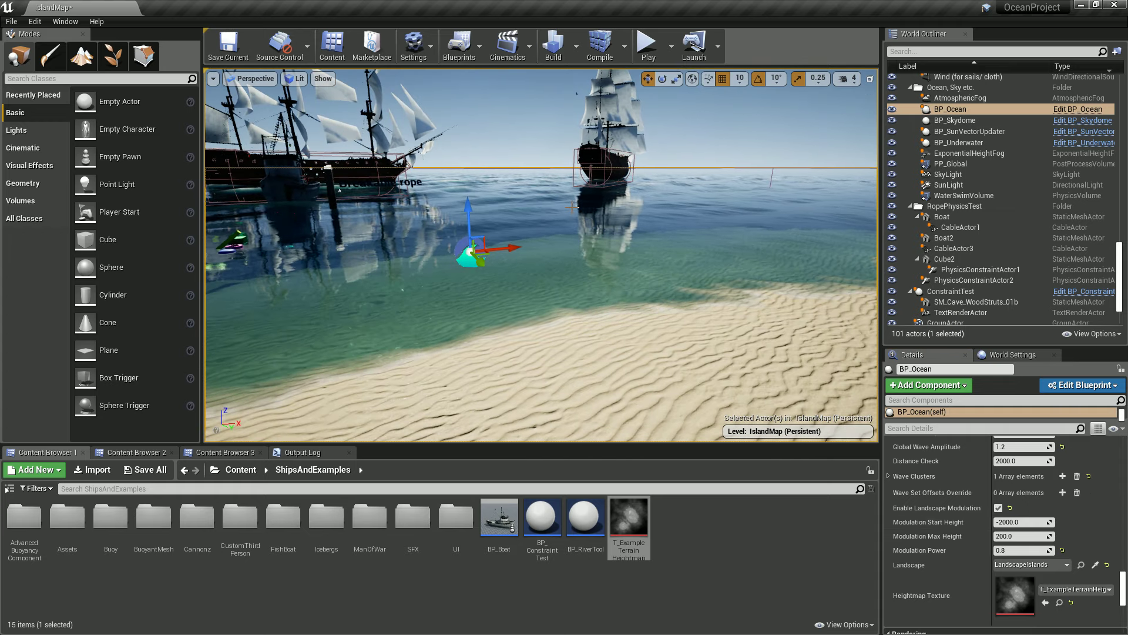